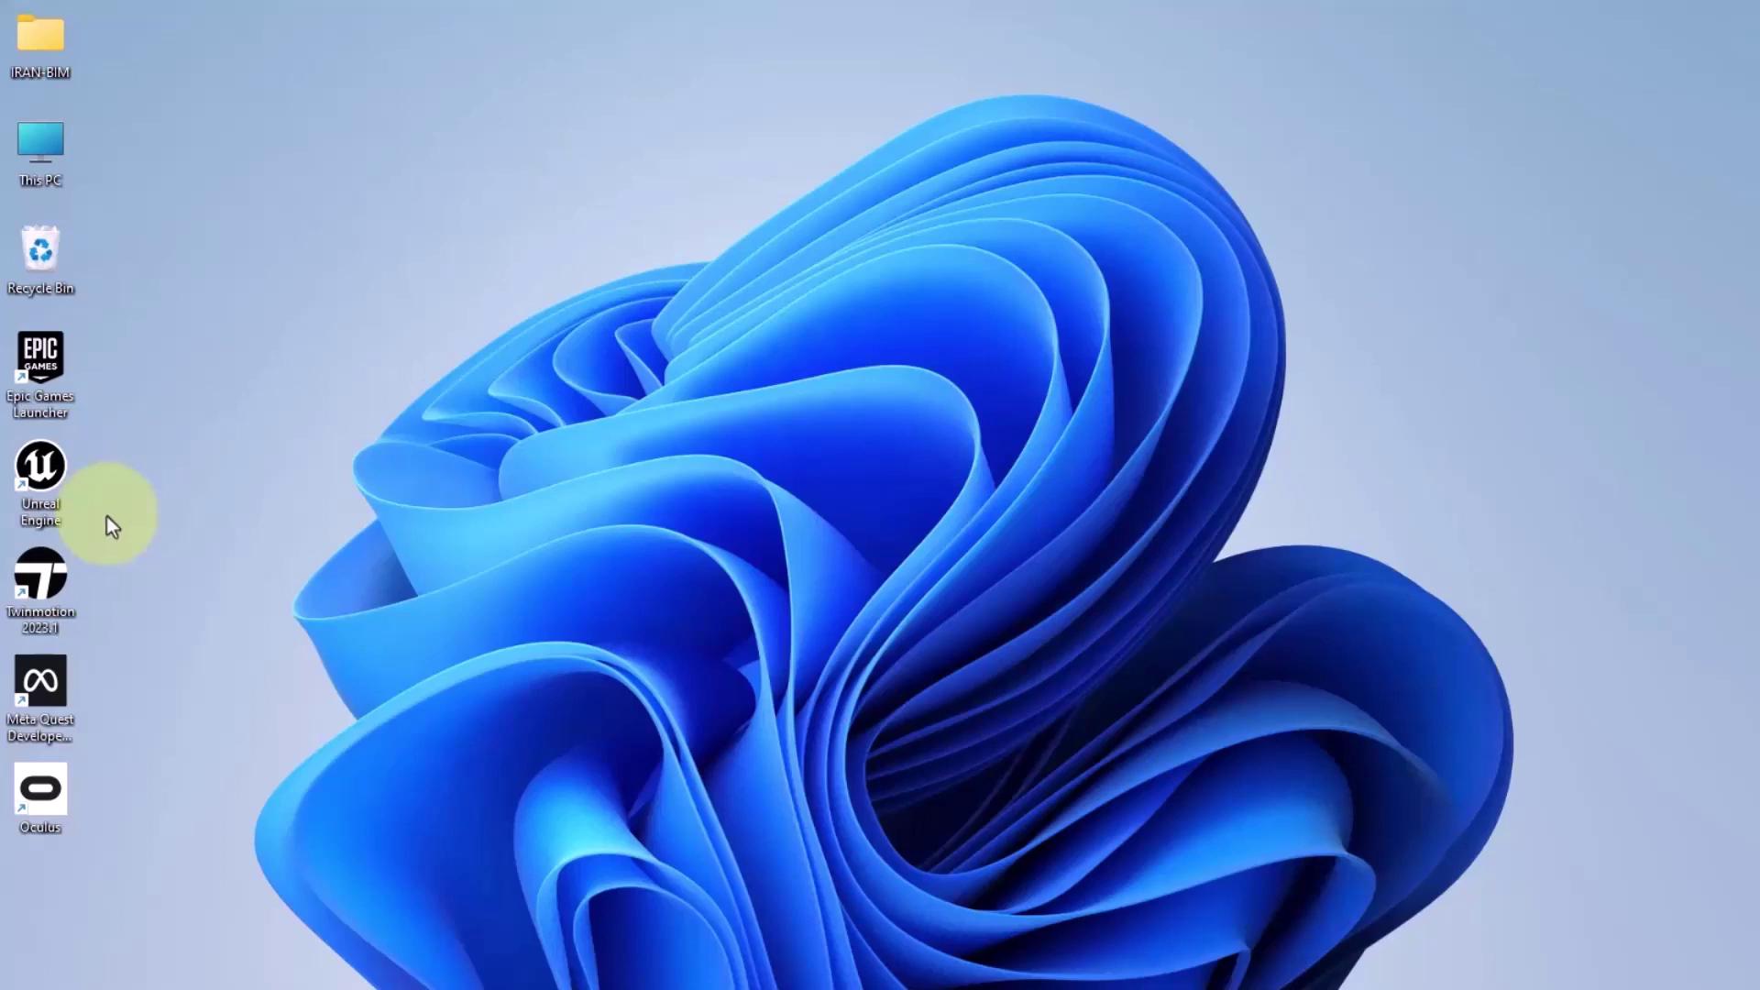
Launch Unreal Engine, acknowledge the cache path error and dismiss the crash report.
double_click(42, 467)
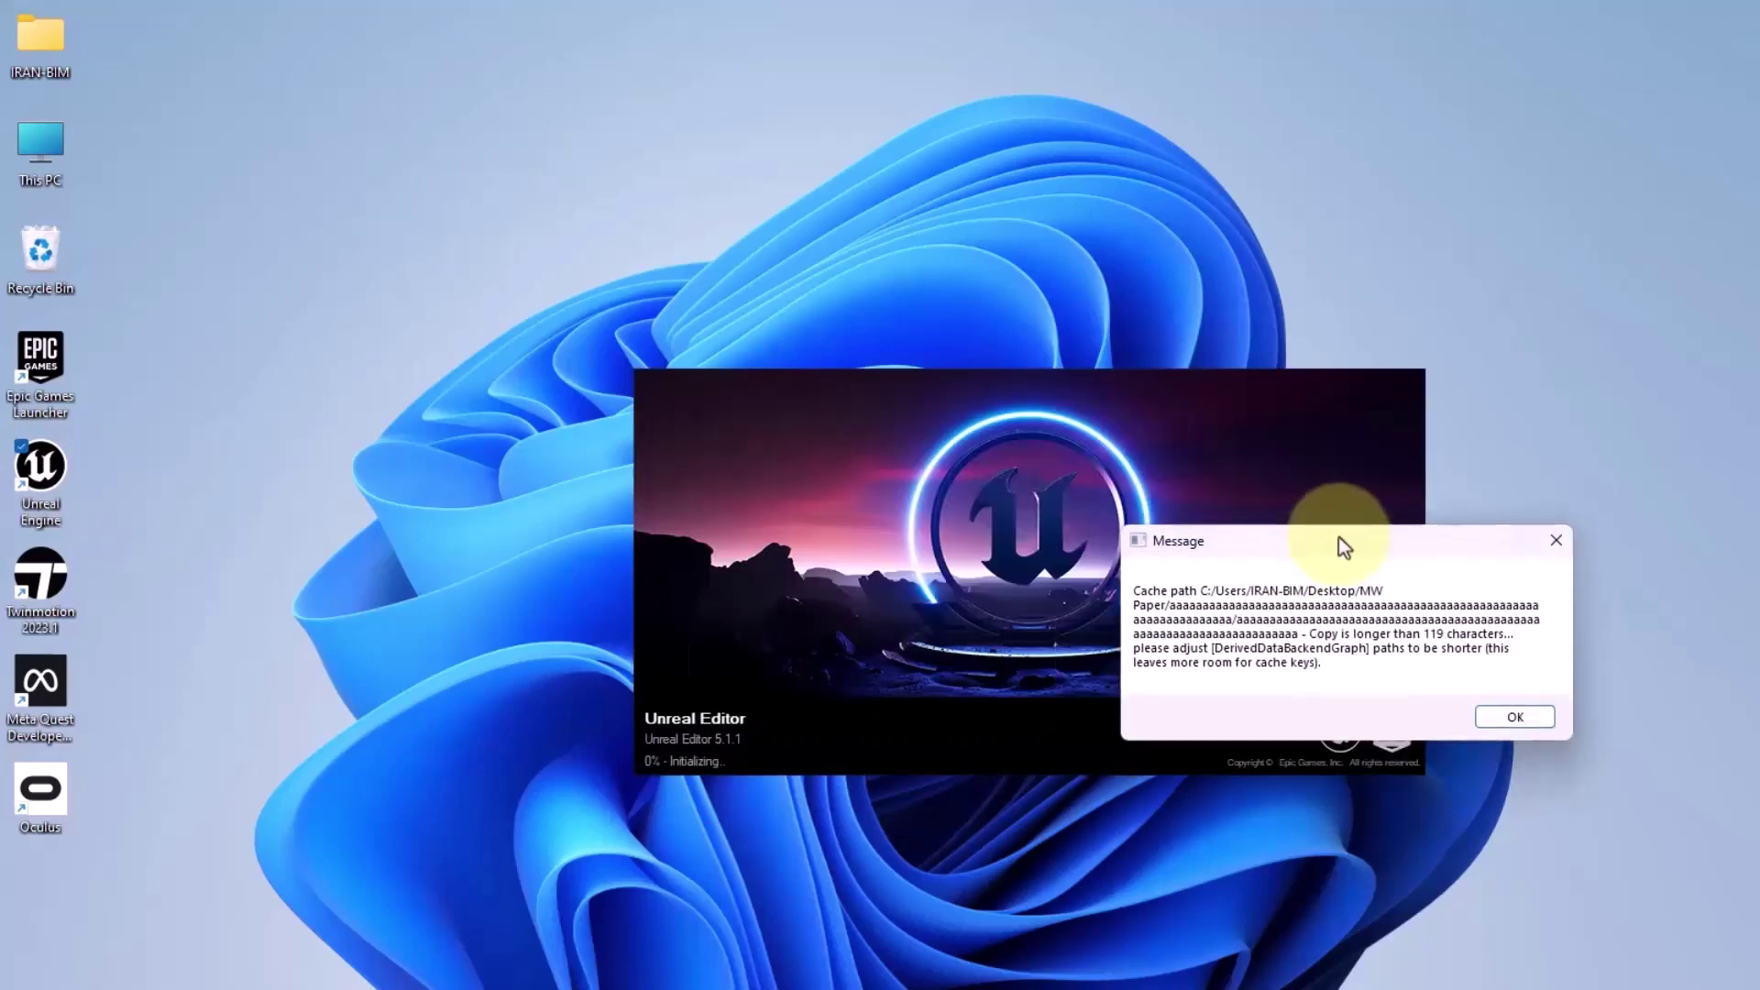
left_click_drag(934, 464, 919, 462)
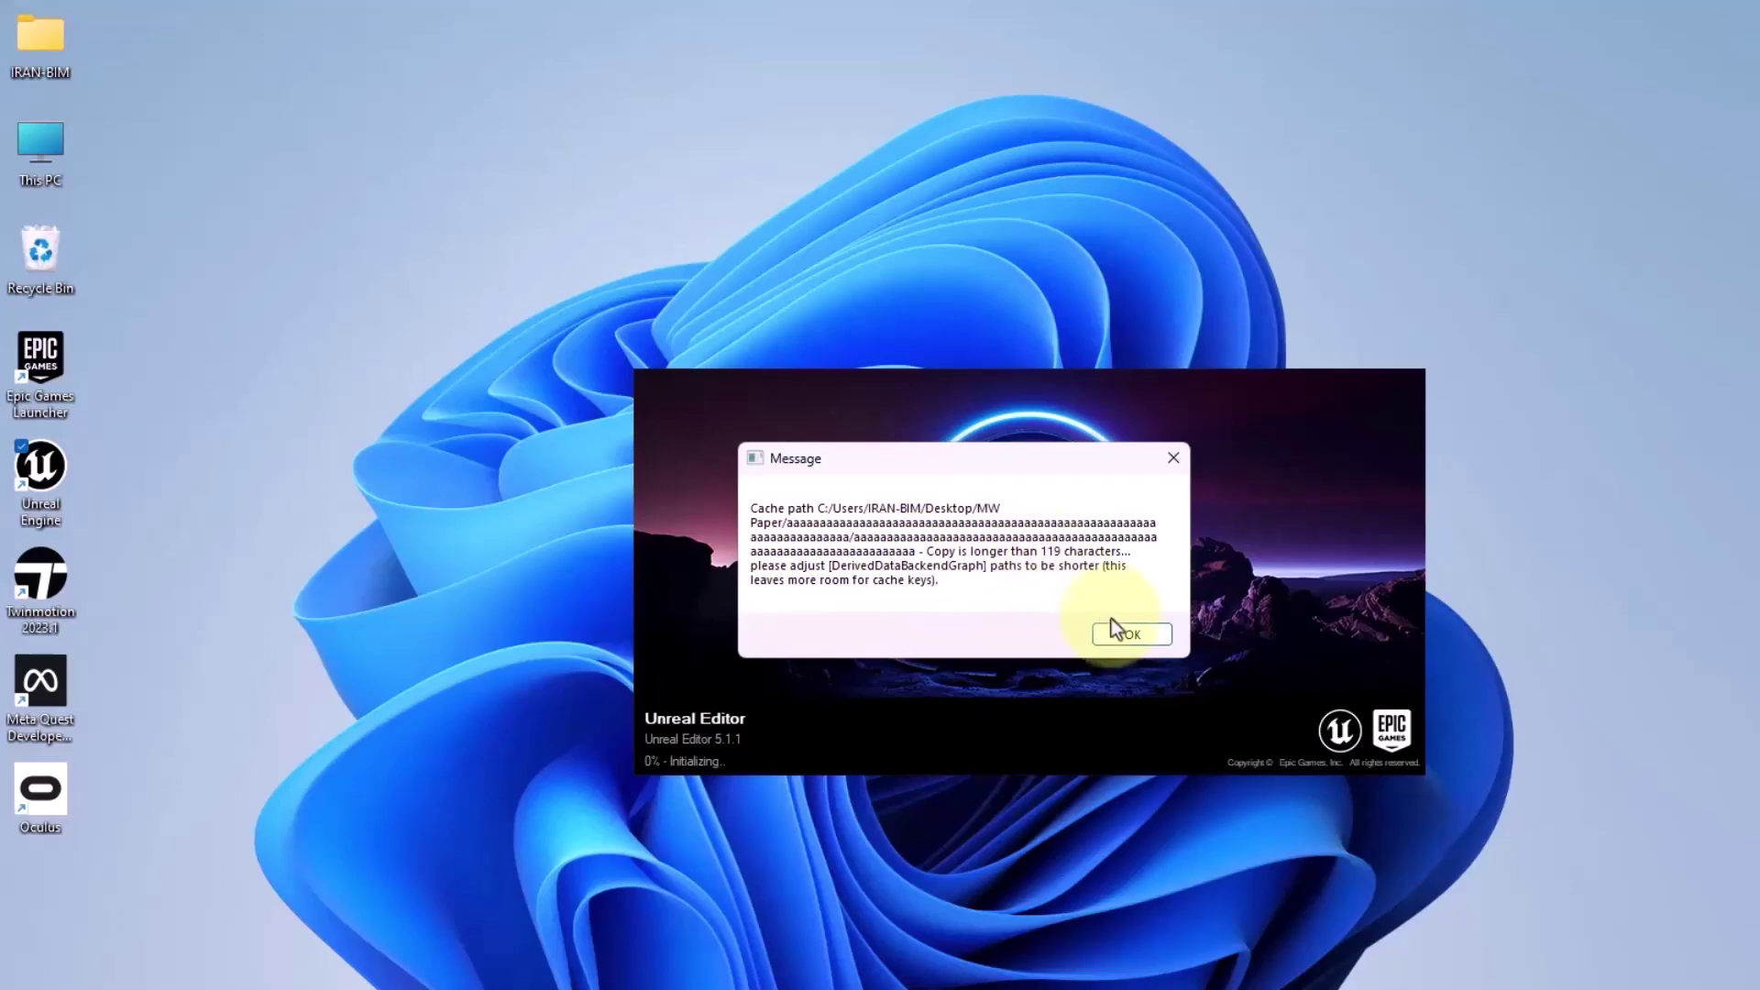
left_click(1131, 635)
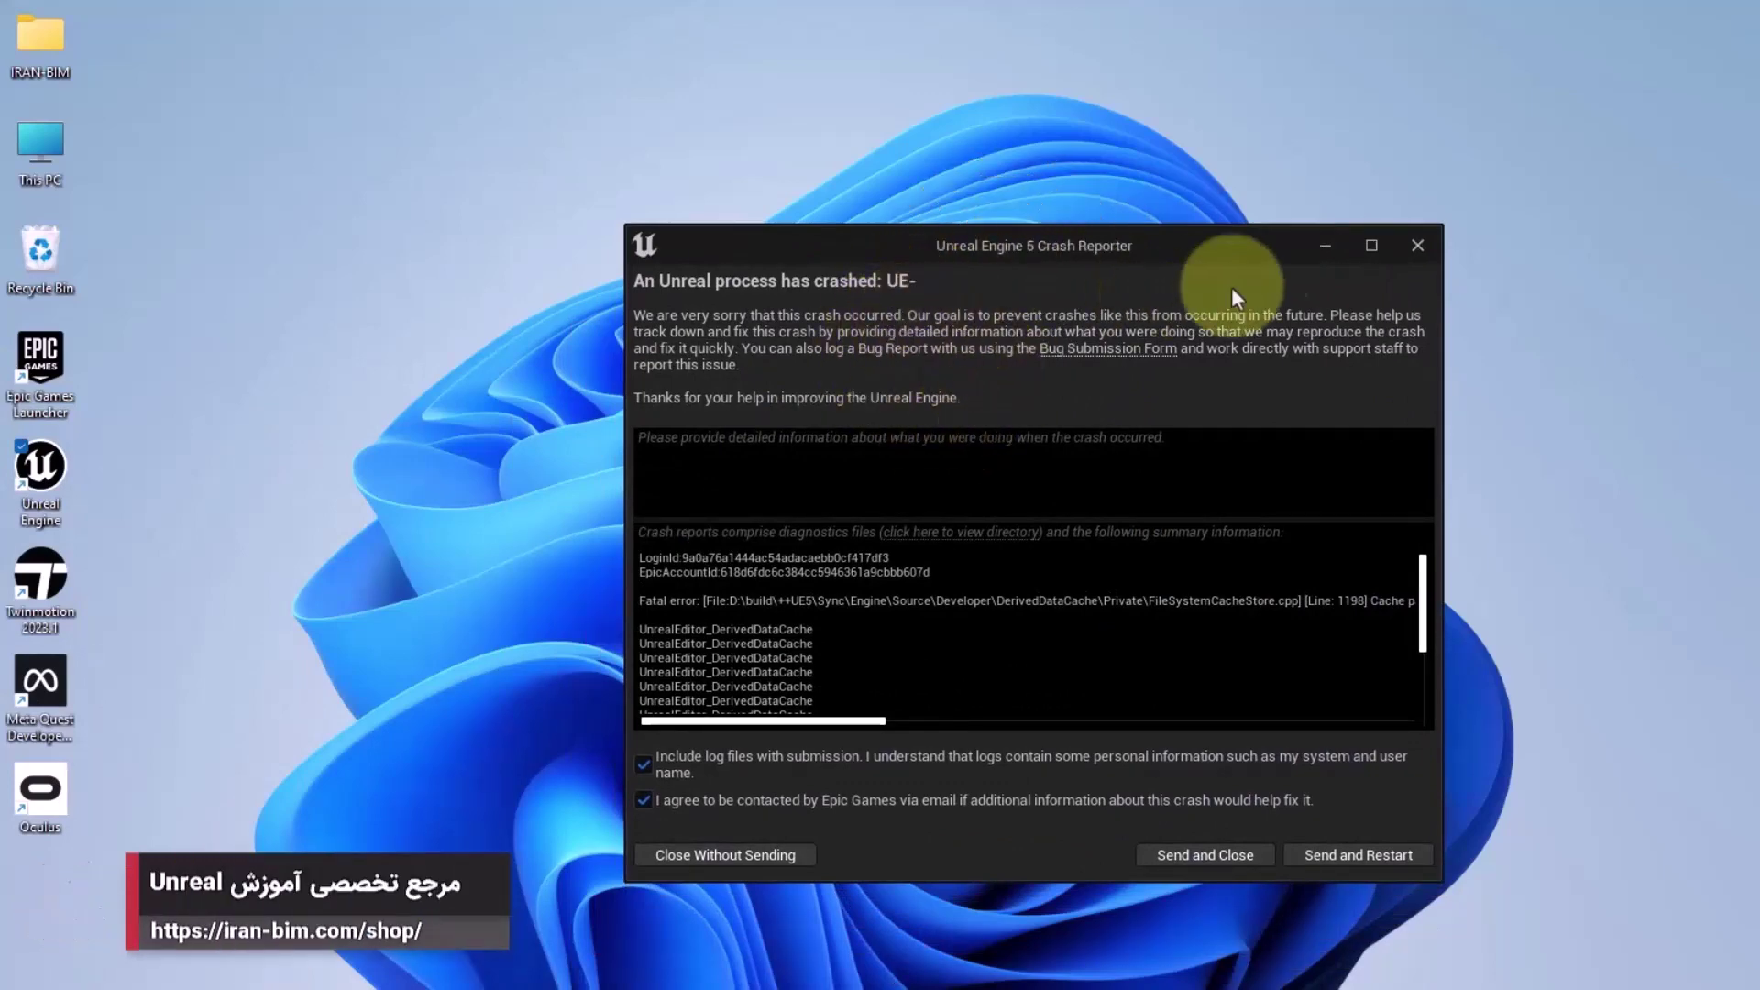
left_click(1417, 250)
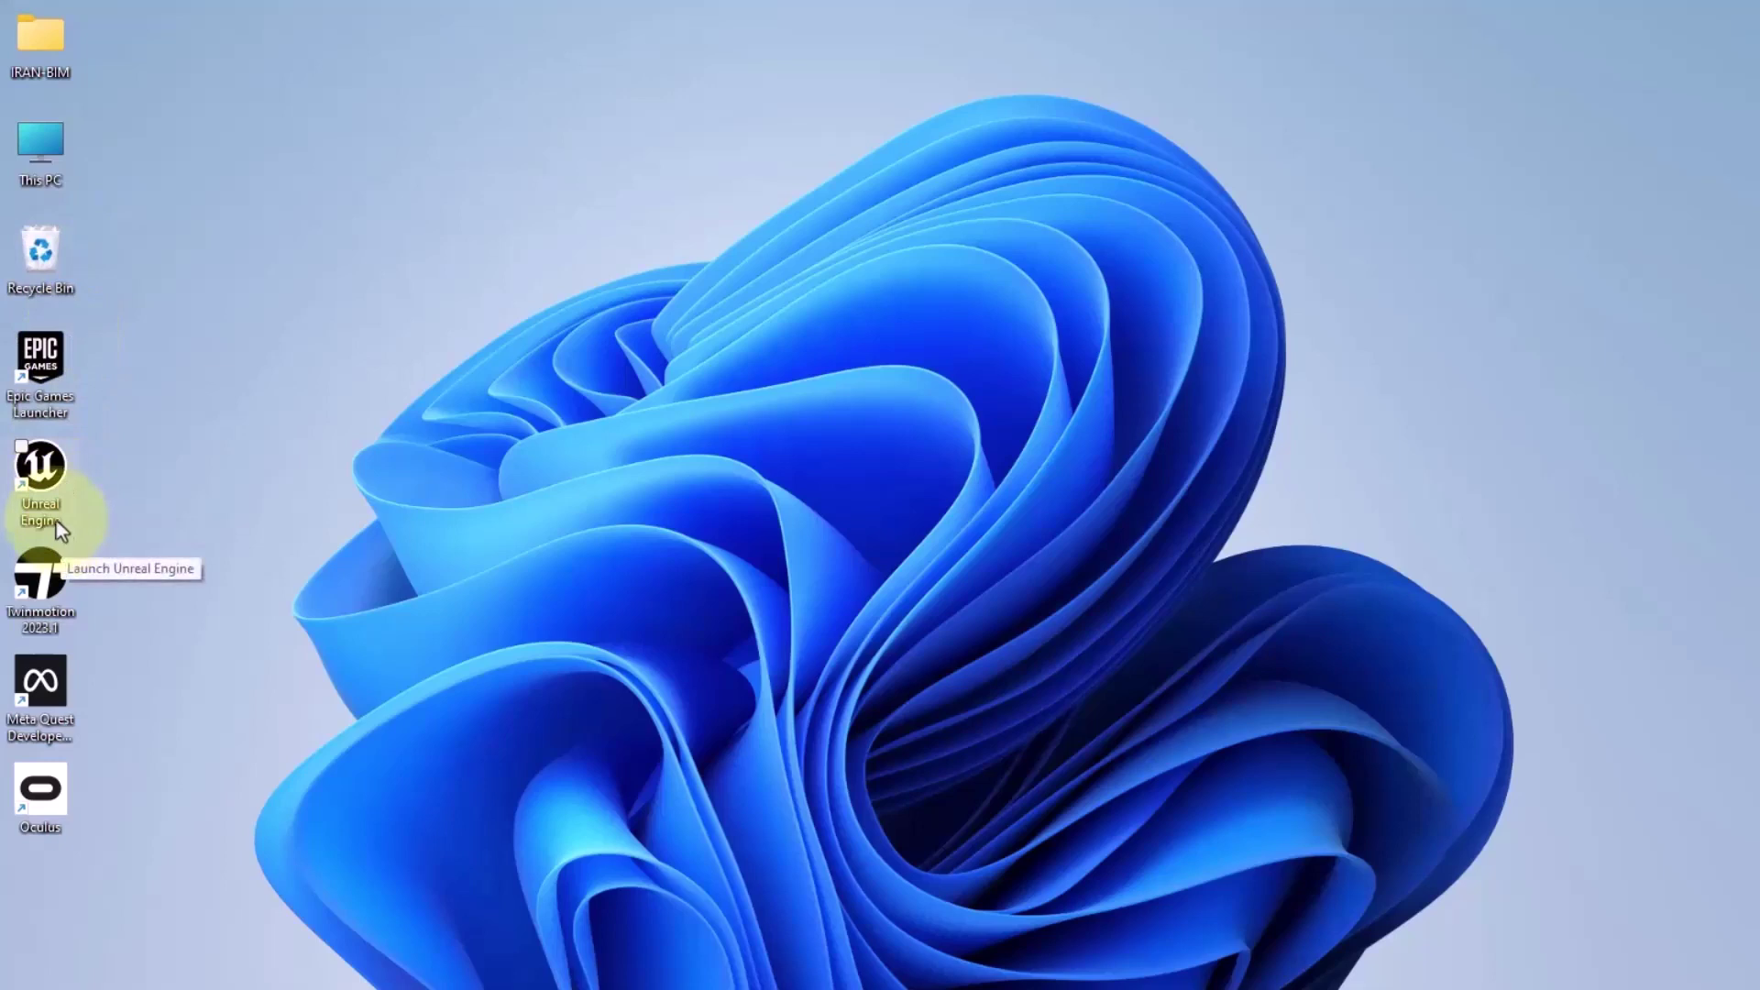
double_click(42, 483)
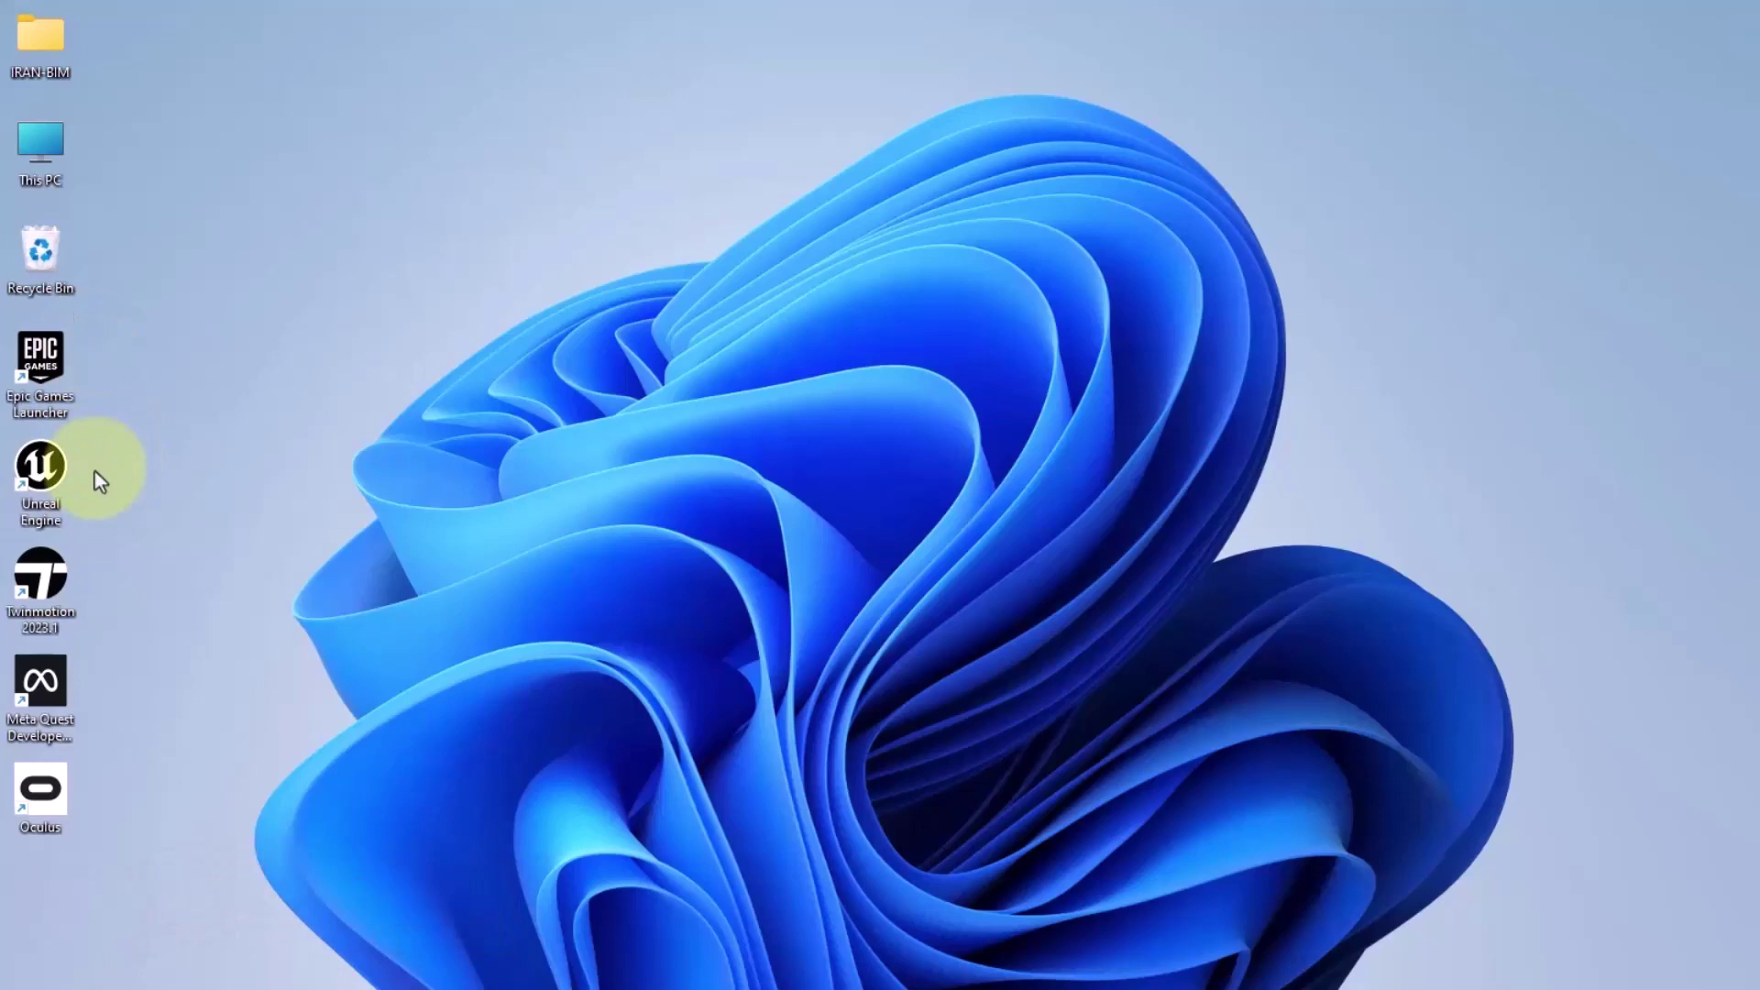
Run 'regedit' from the Run dialog, moved to screen centre.
key("super+r")
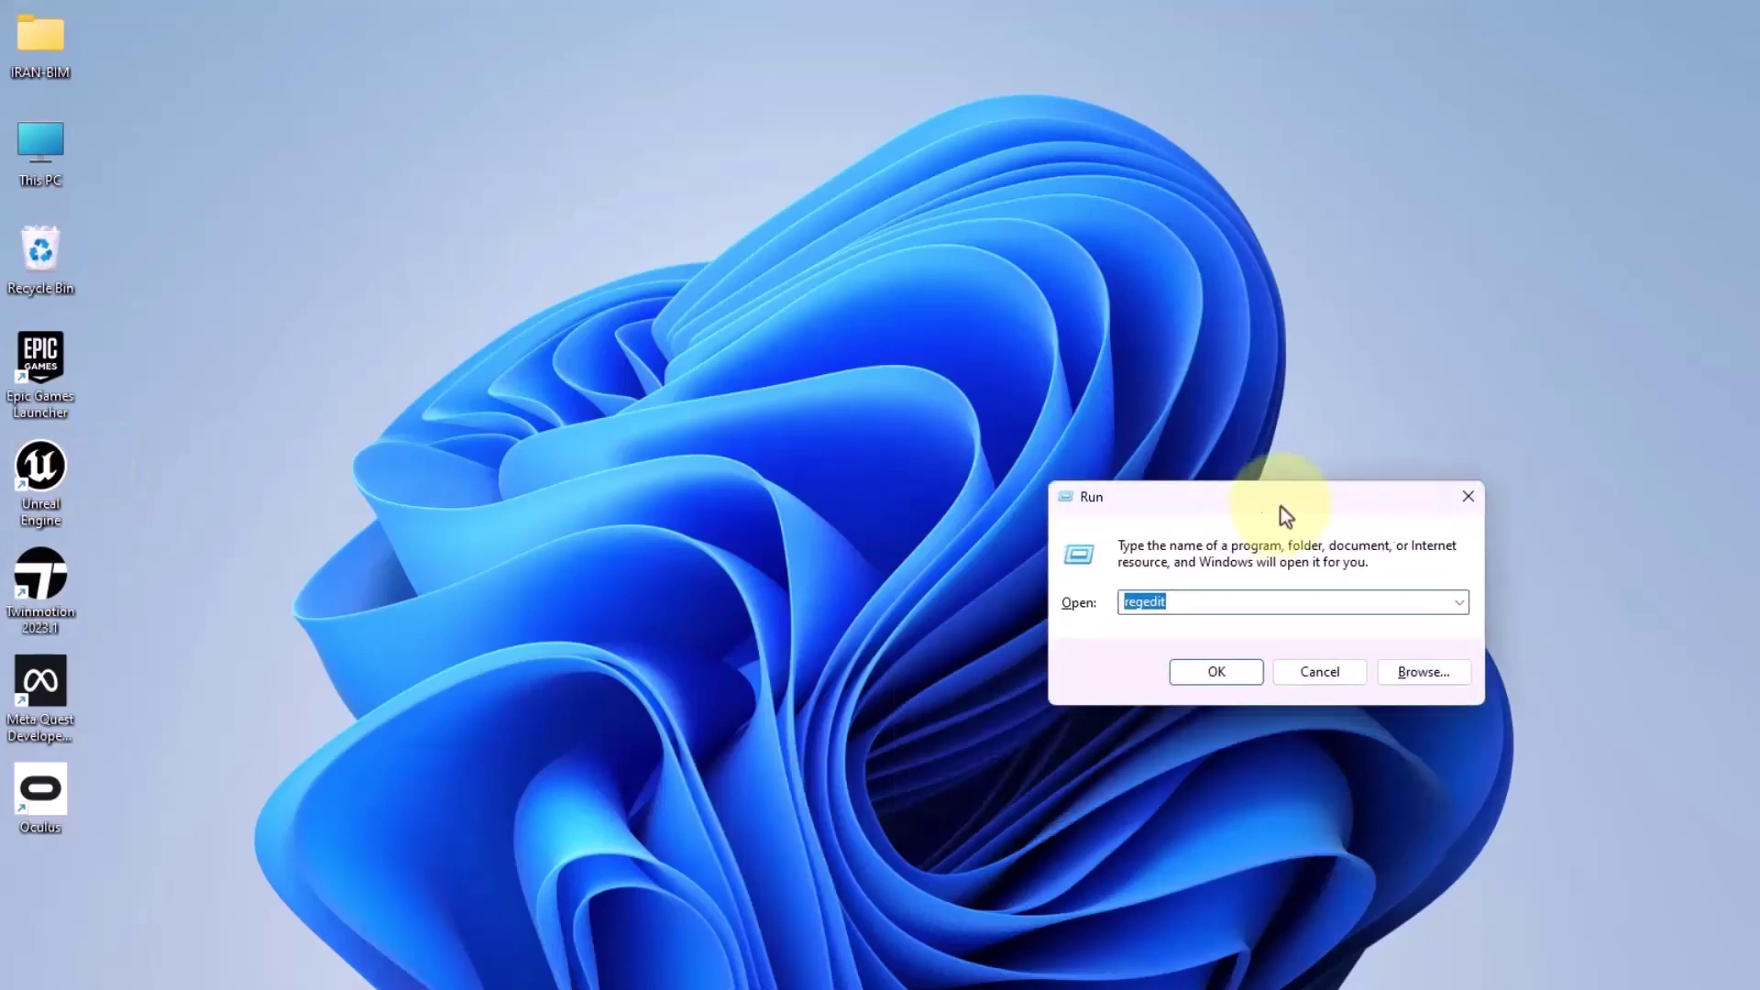
left_click_drag(1280, 506, 969, 265)
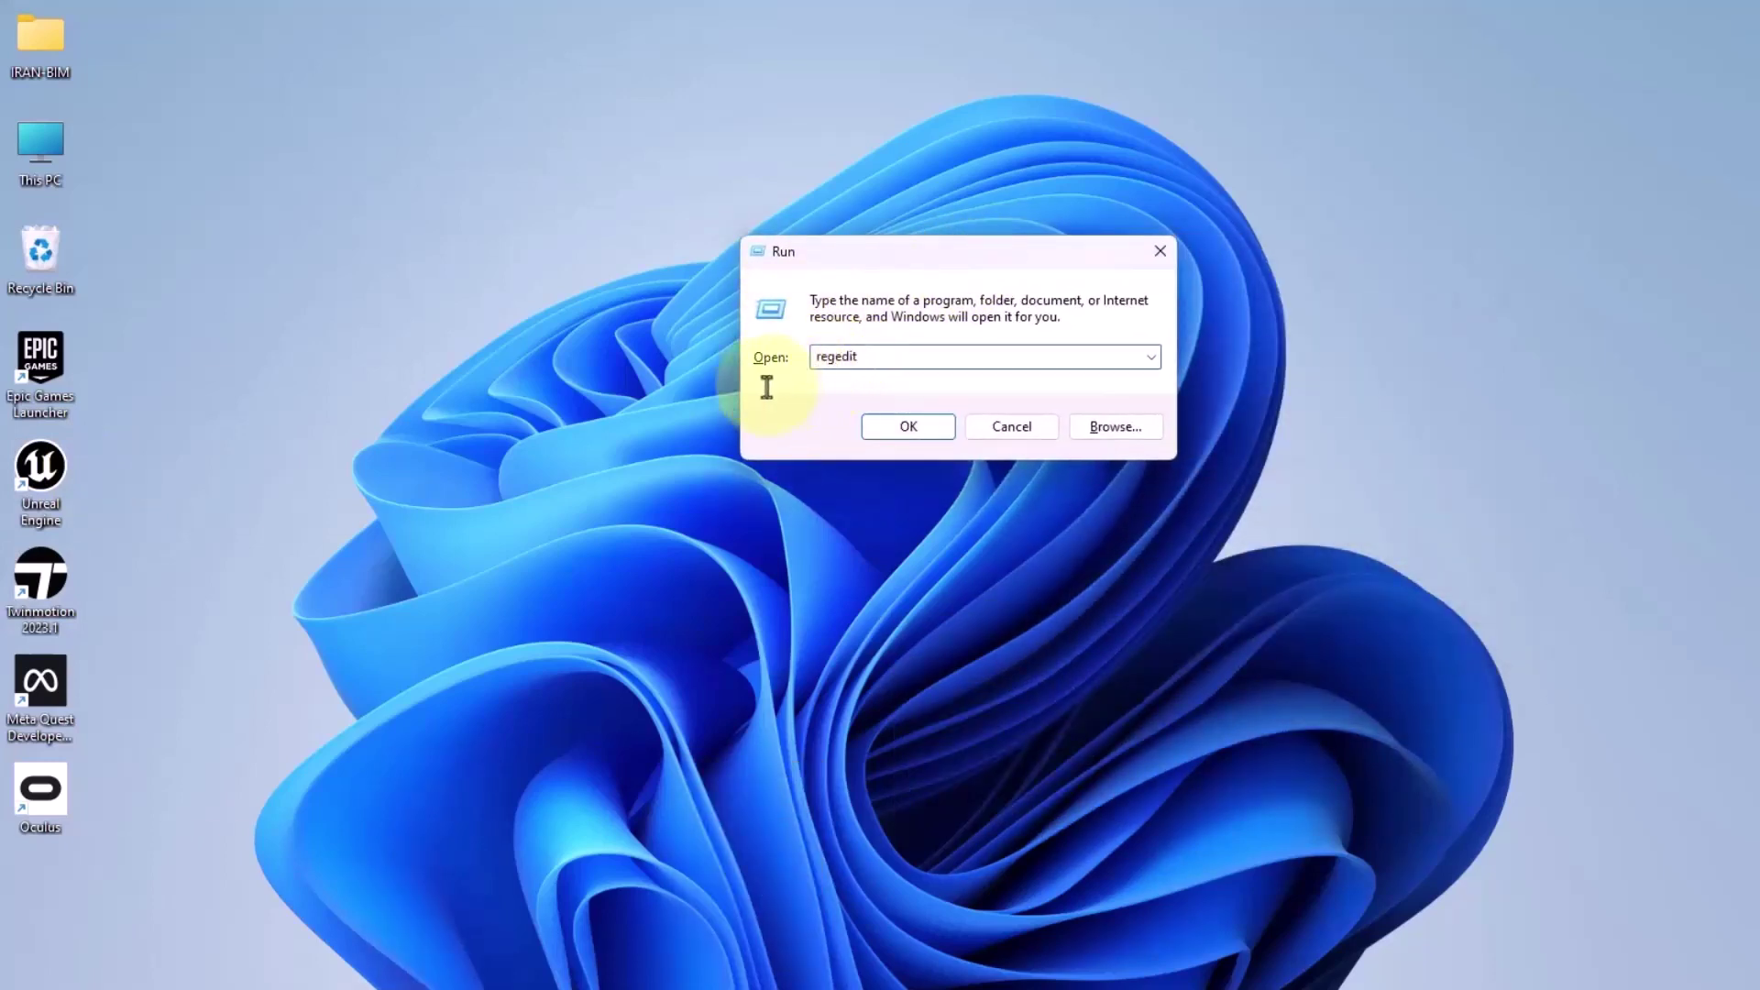
double_click(806, 356)
left_click(814, 358)
left_click_drag(814, 357, 919, 358)
left_click(921, 357)
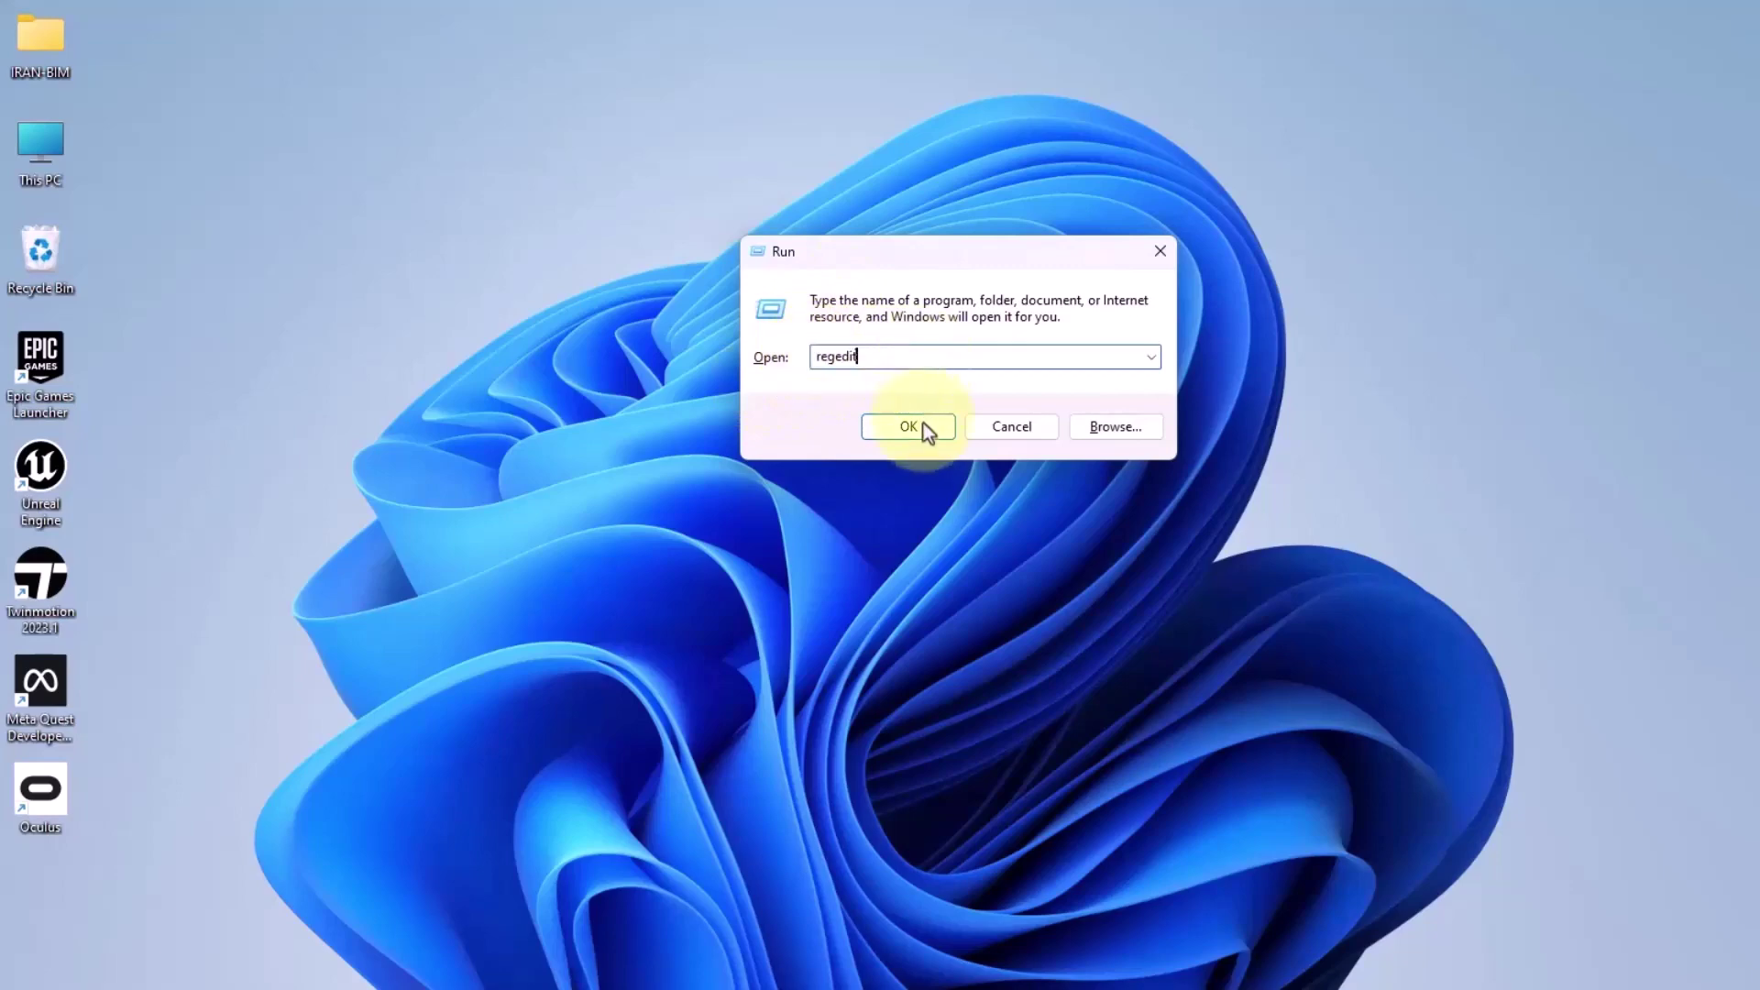
left_click(923, 424)
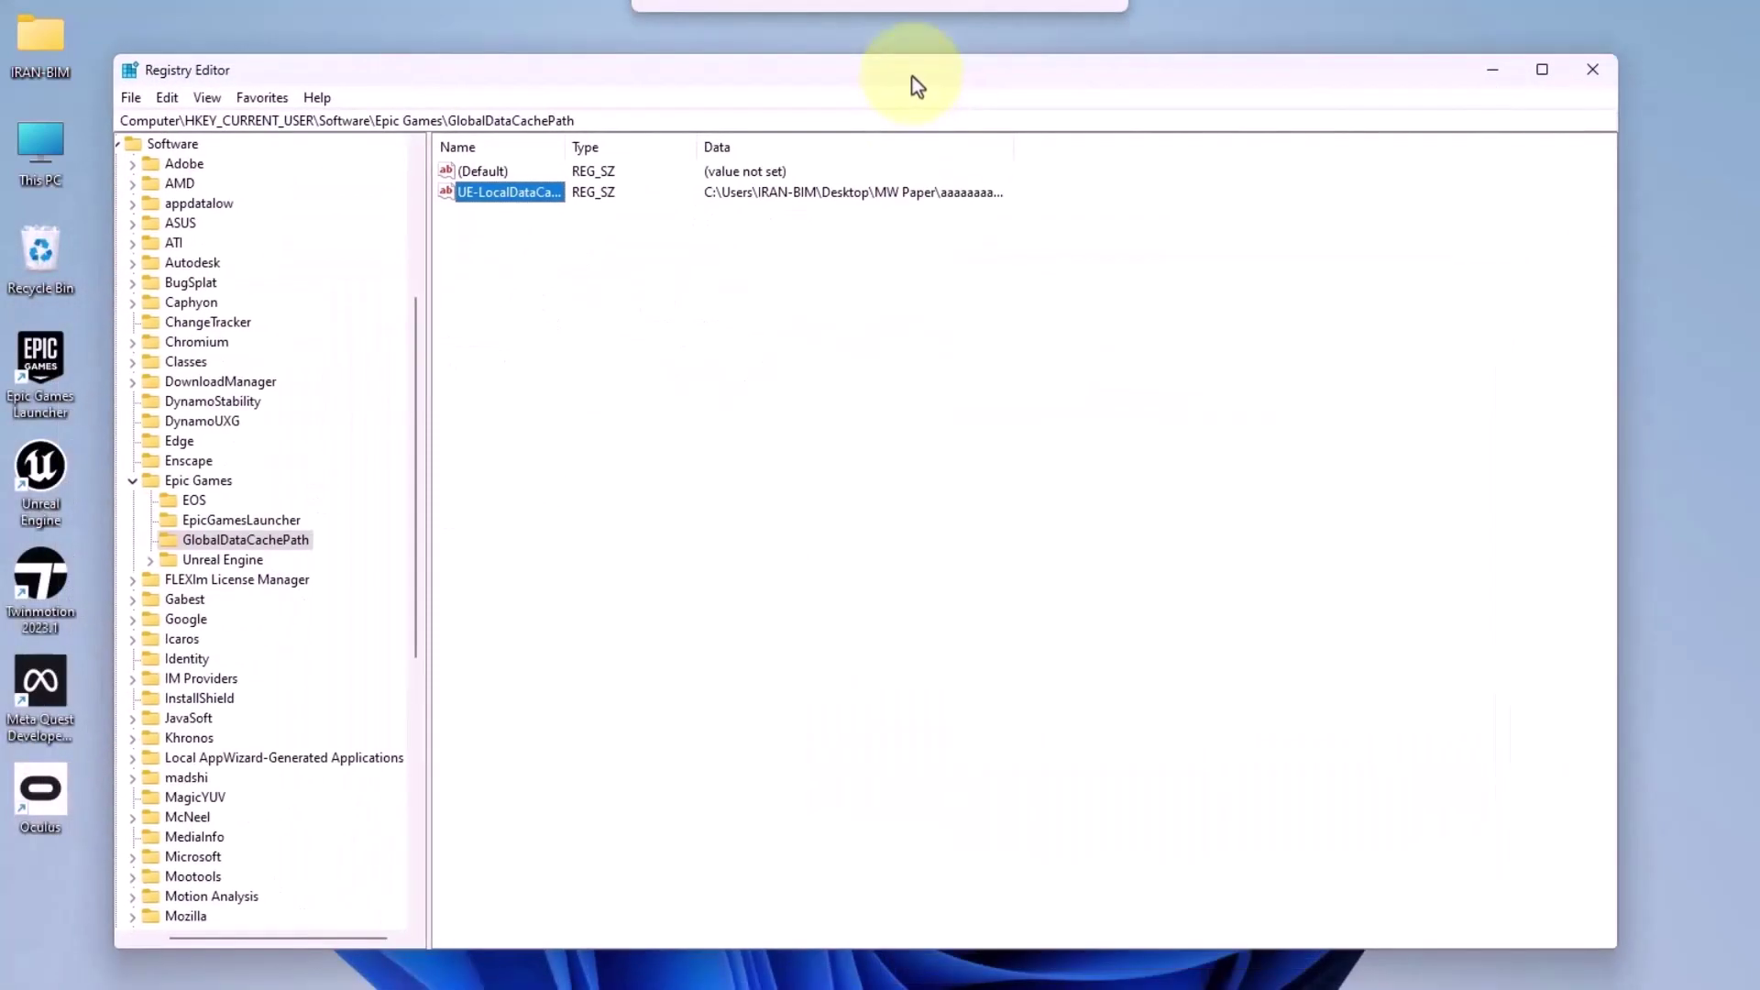
Widen the Name column and browse to HKEY_CURRENT_USER\Software\Epic Games\GlobalDataCachePath.
left_click_drag(912, 76, 907, 51)
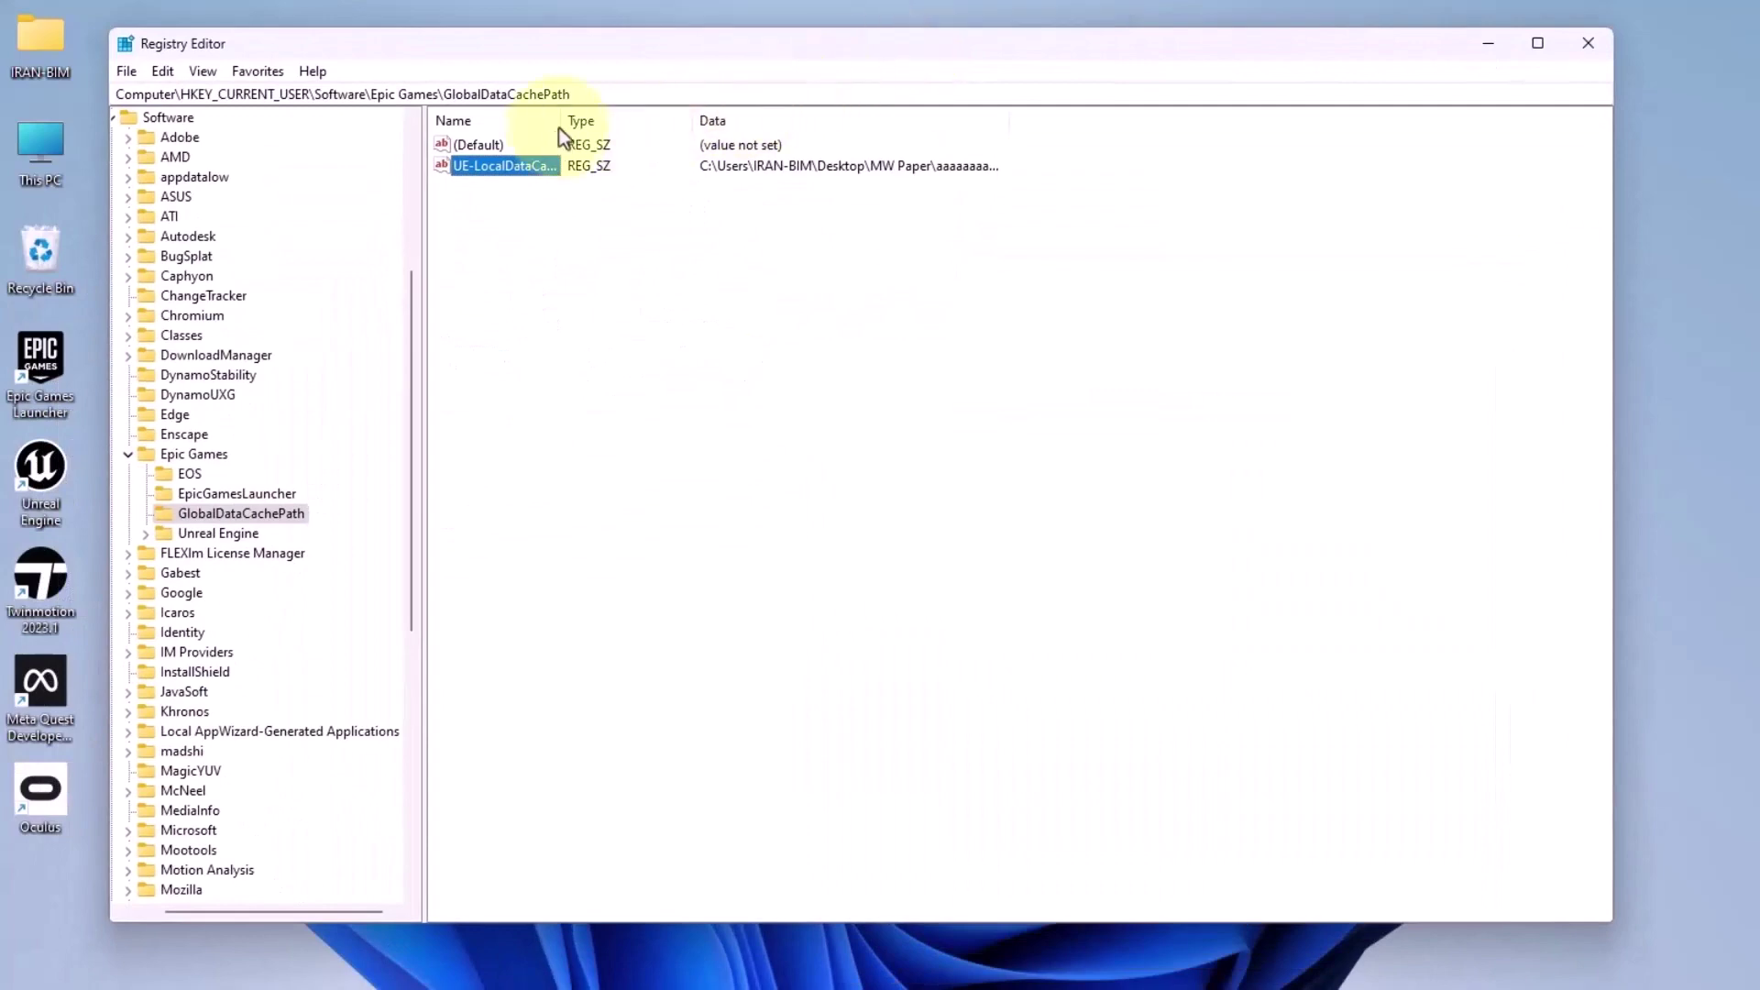
left_click_drag(560, 125, 649, 126)
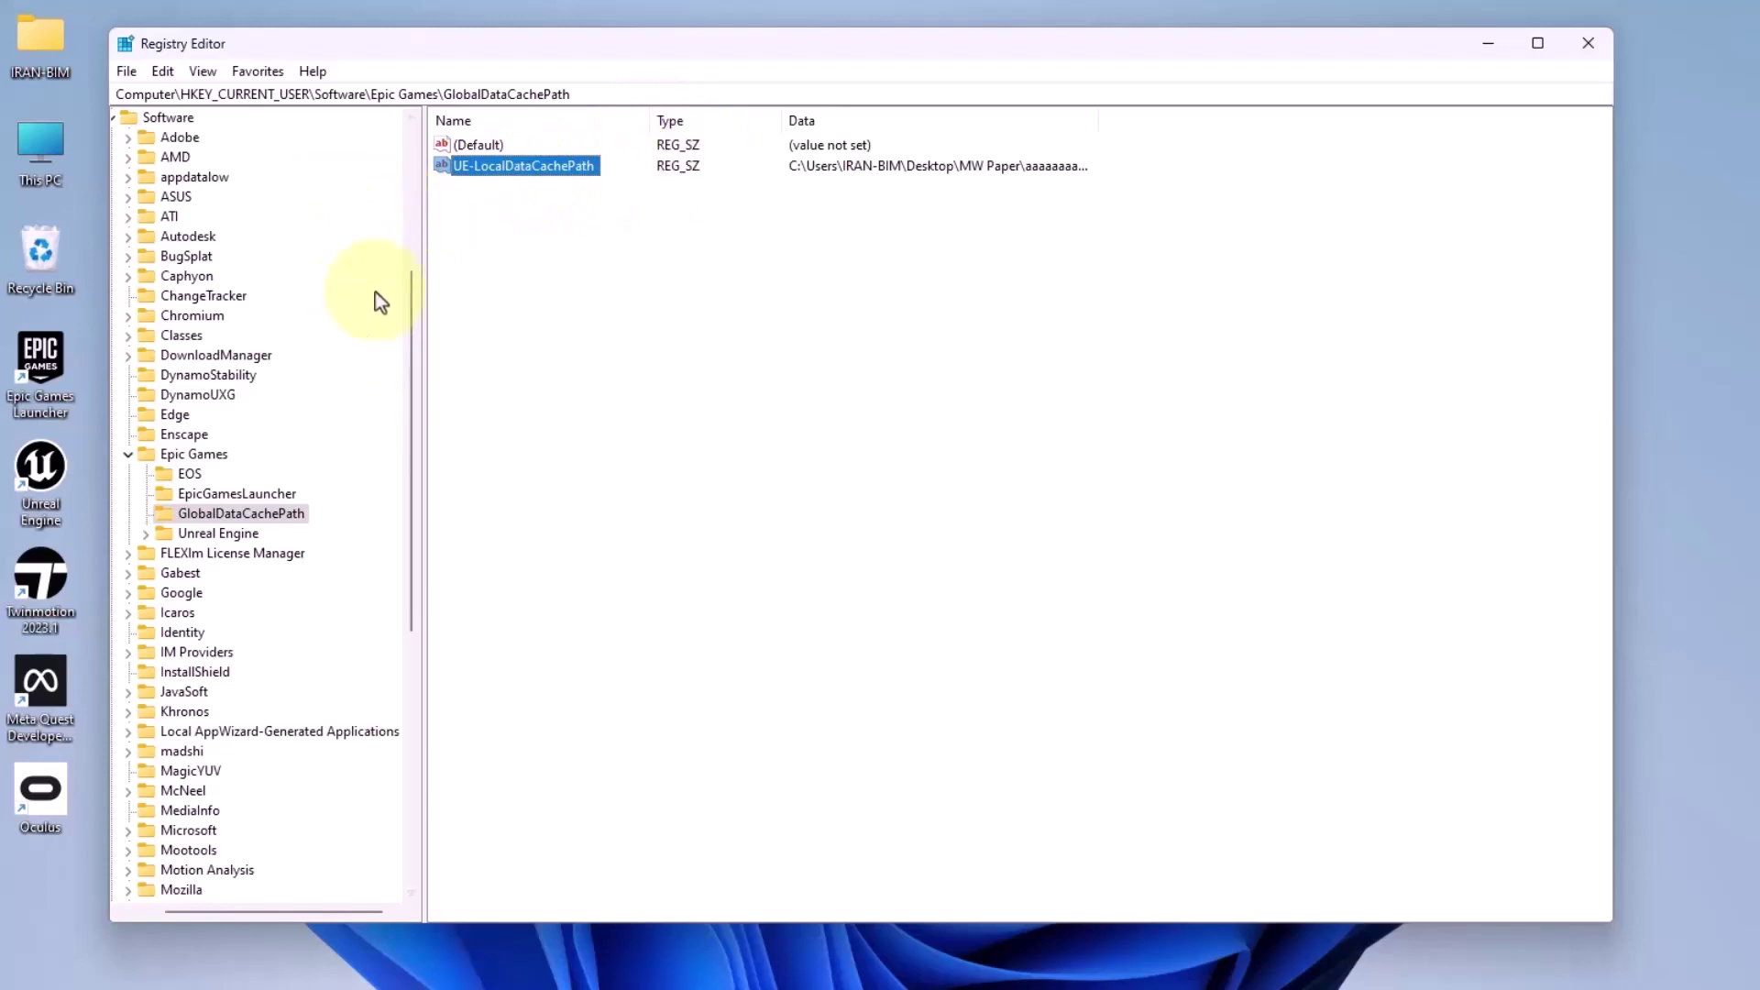
left_click_drag(411, 301, 214, 165)
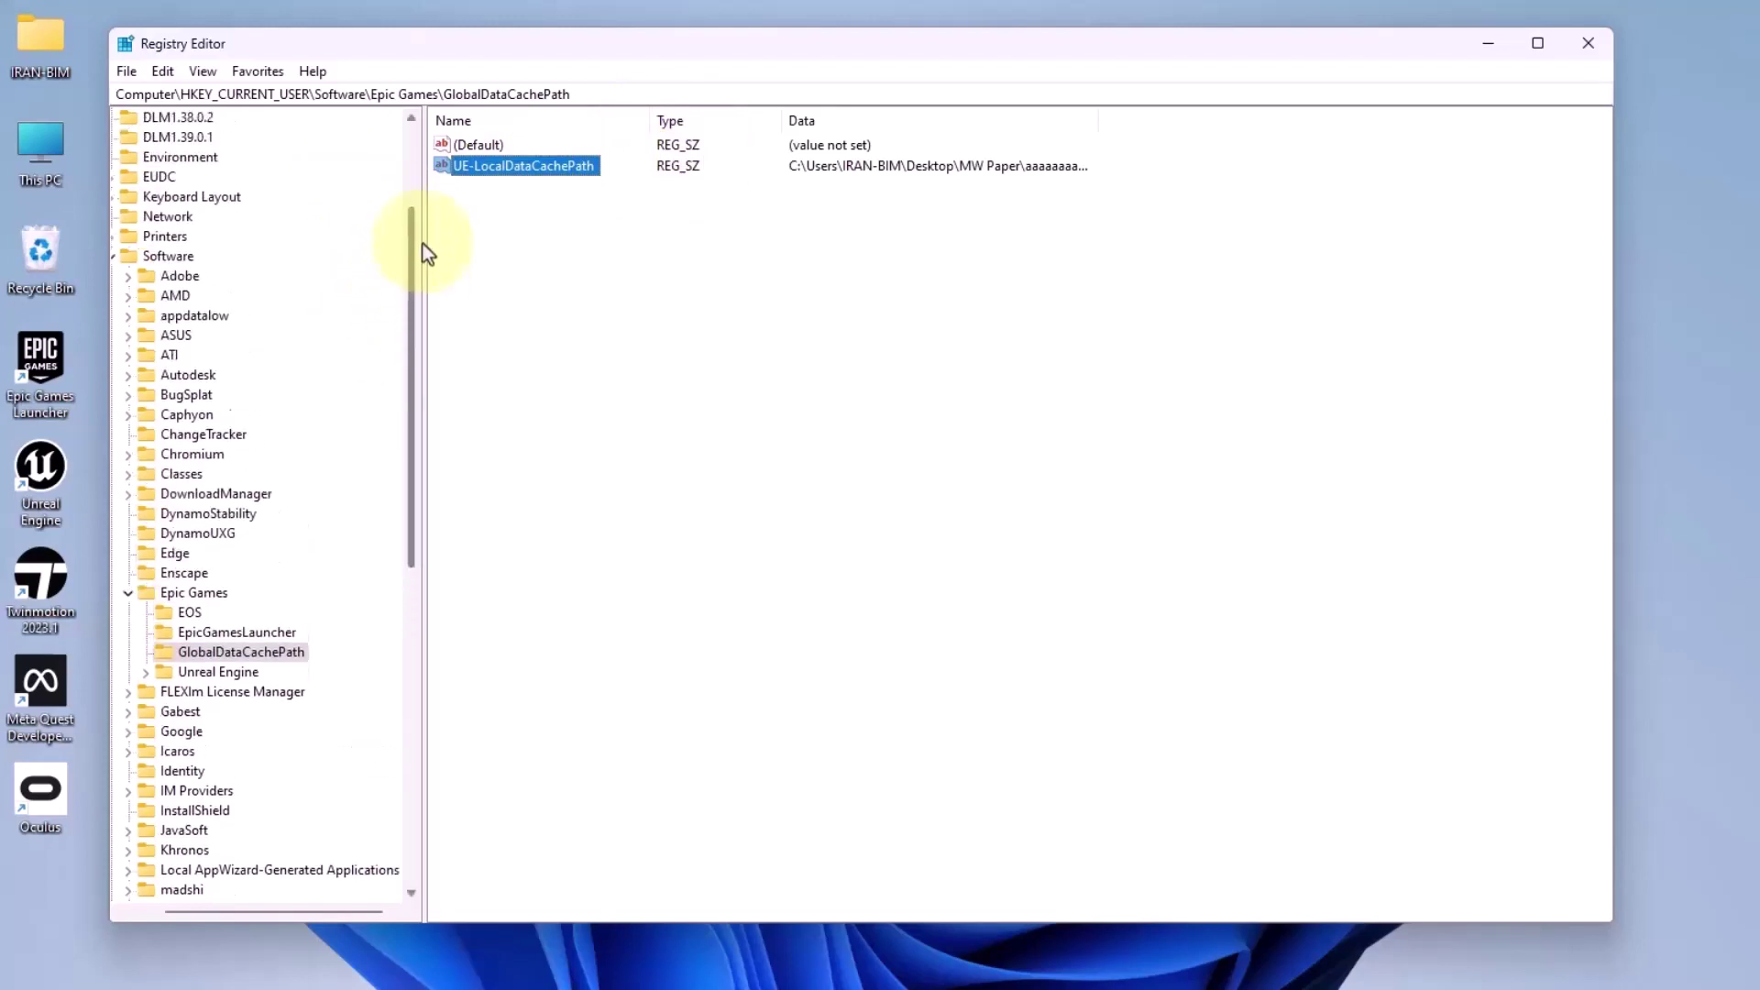
left_click(142, 160)
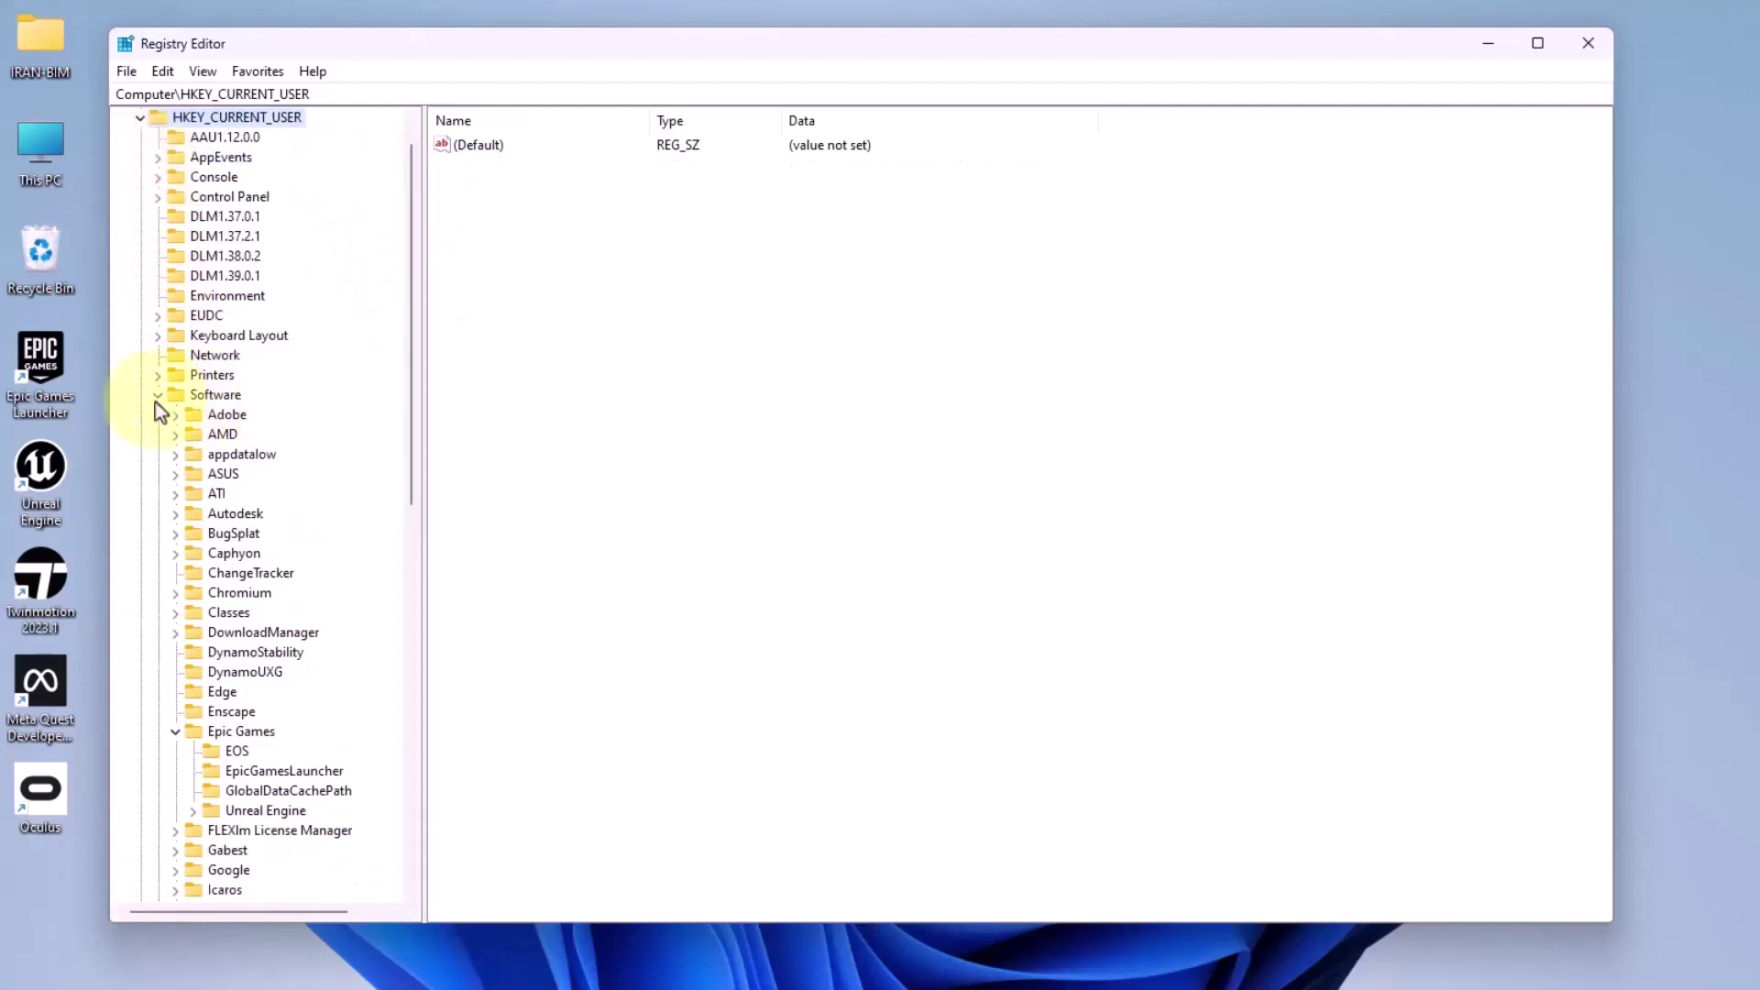
left_click(158, 397)
double_click(193, 432)
left_click(237, 454)
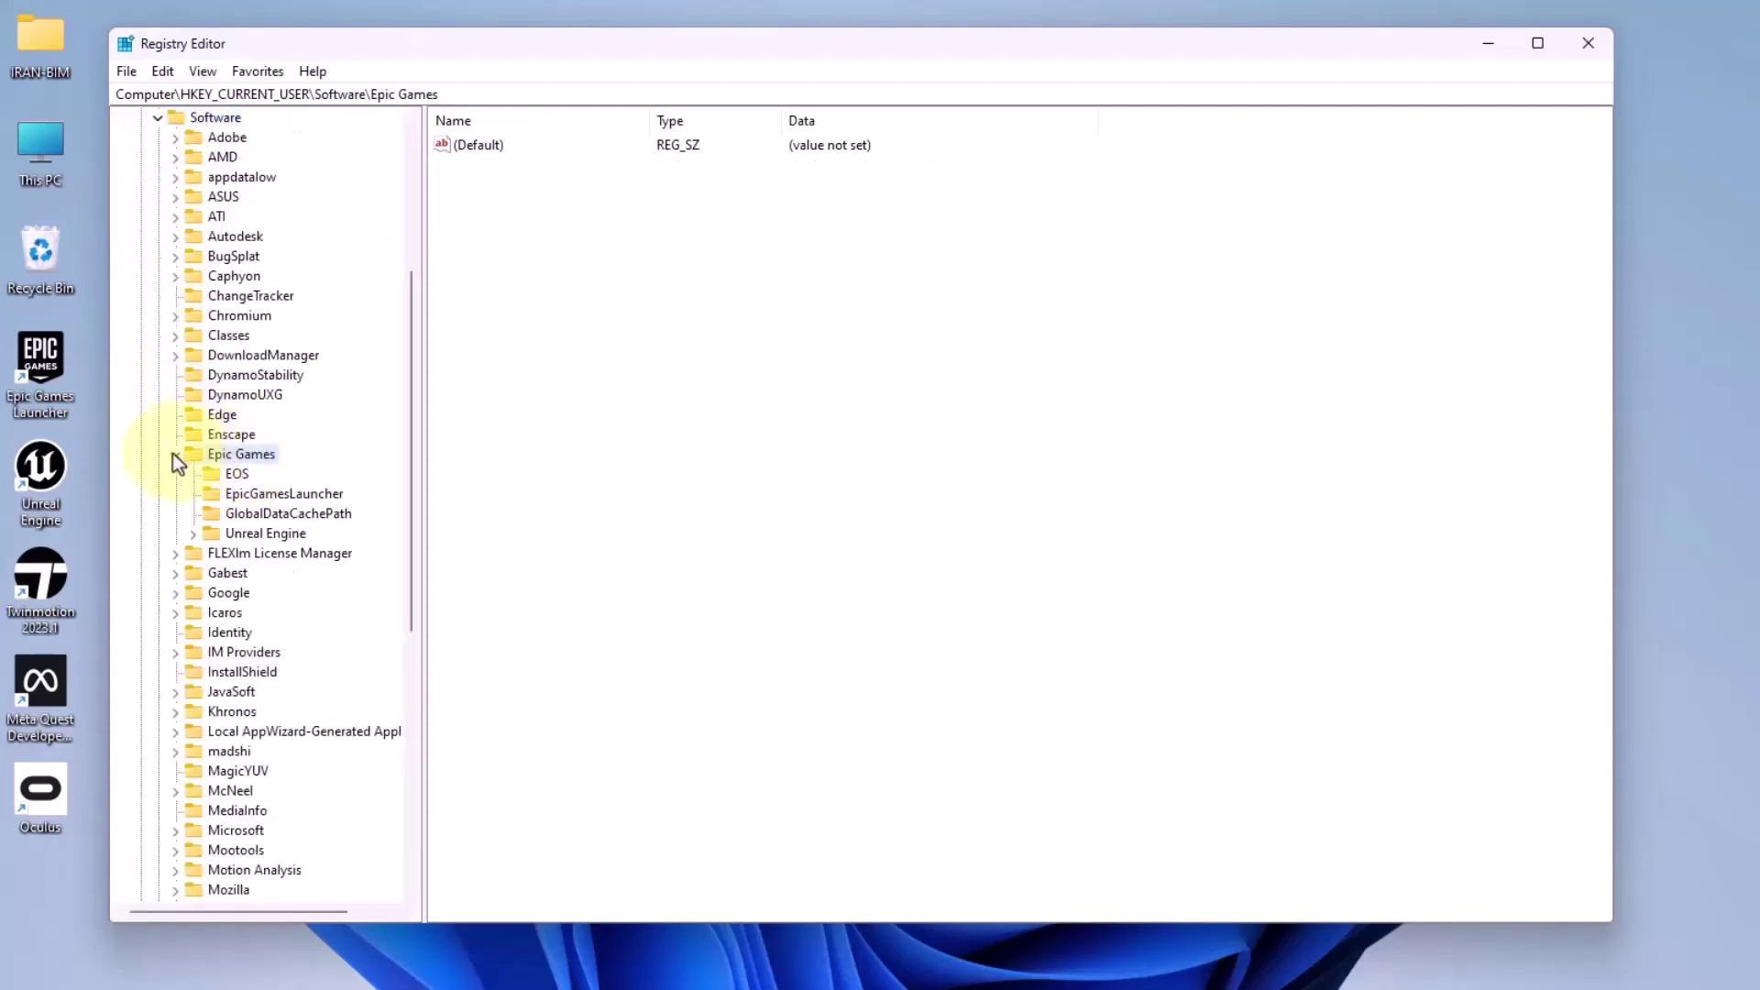
left_click(175, 453)
left_click(176, 453)
left_click(276, 519)
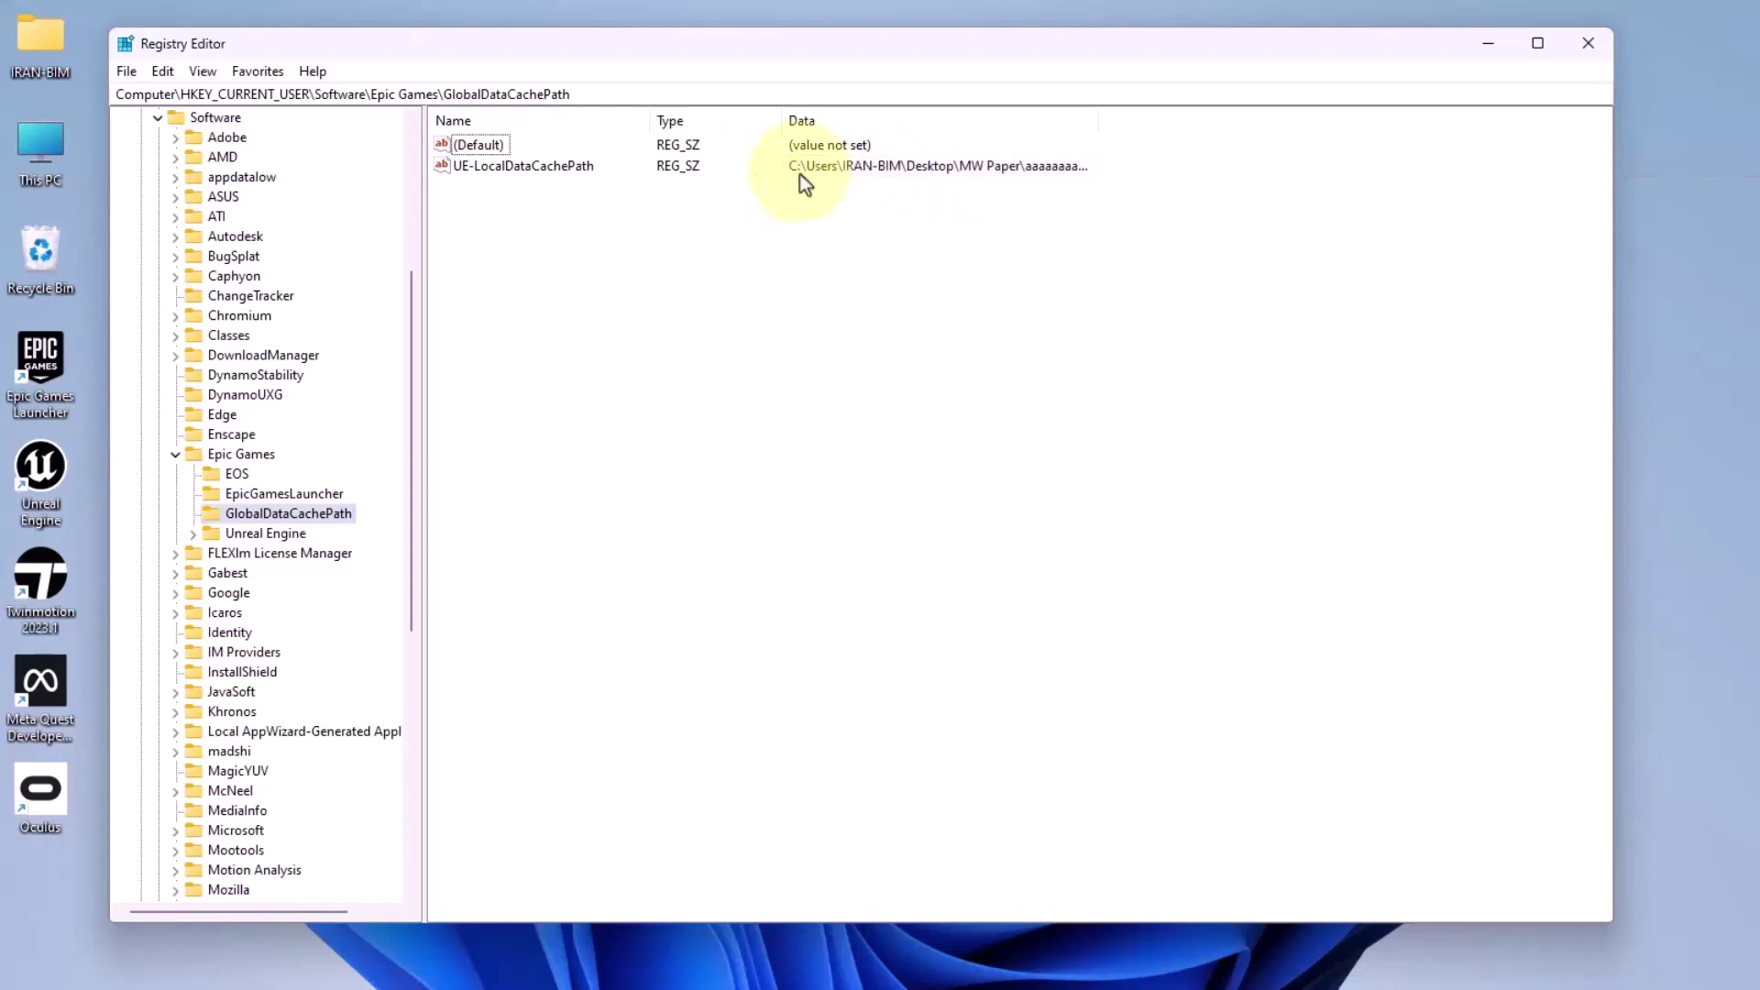
Edit UE-LocalDataCachePath, select its value data, and position the UnrealEngine\Common Explorer window beside it.
double_click(581, 170)
left_click_drag(404, 144, 707, 139)
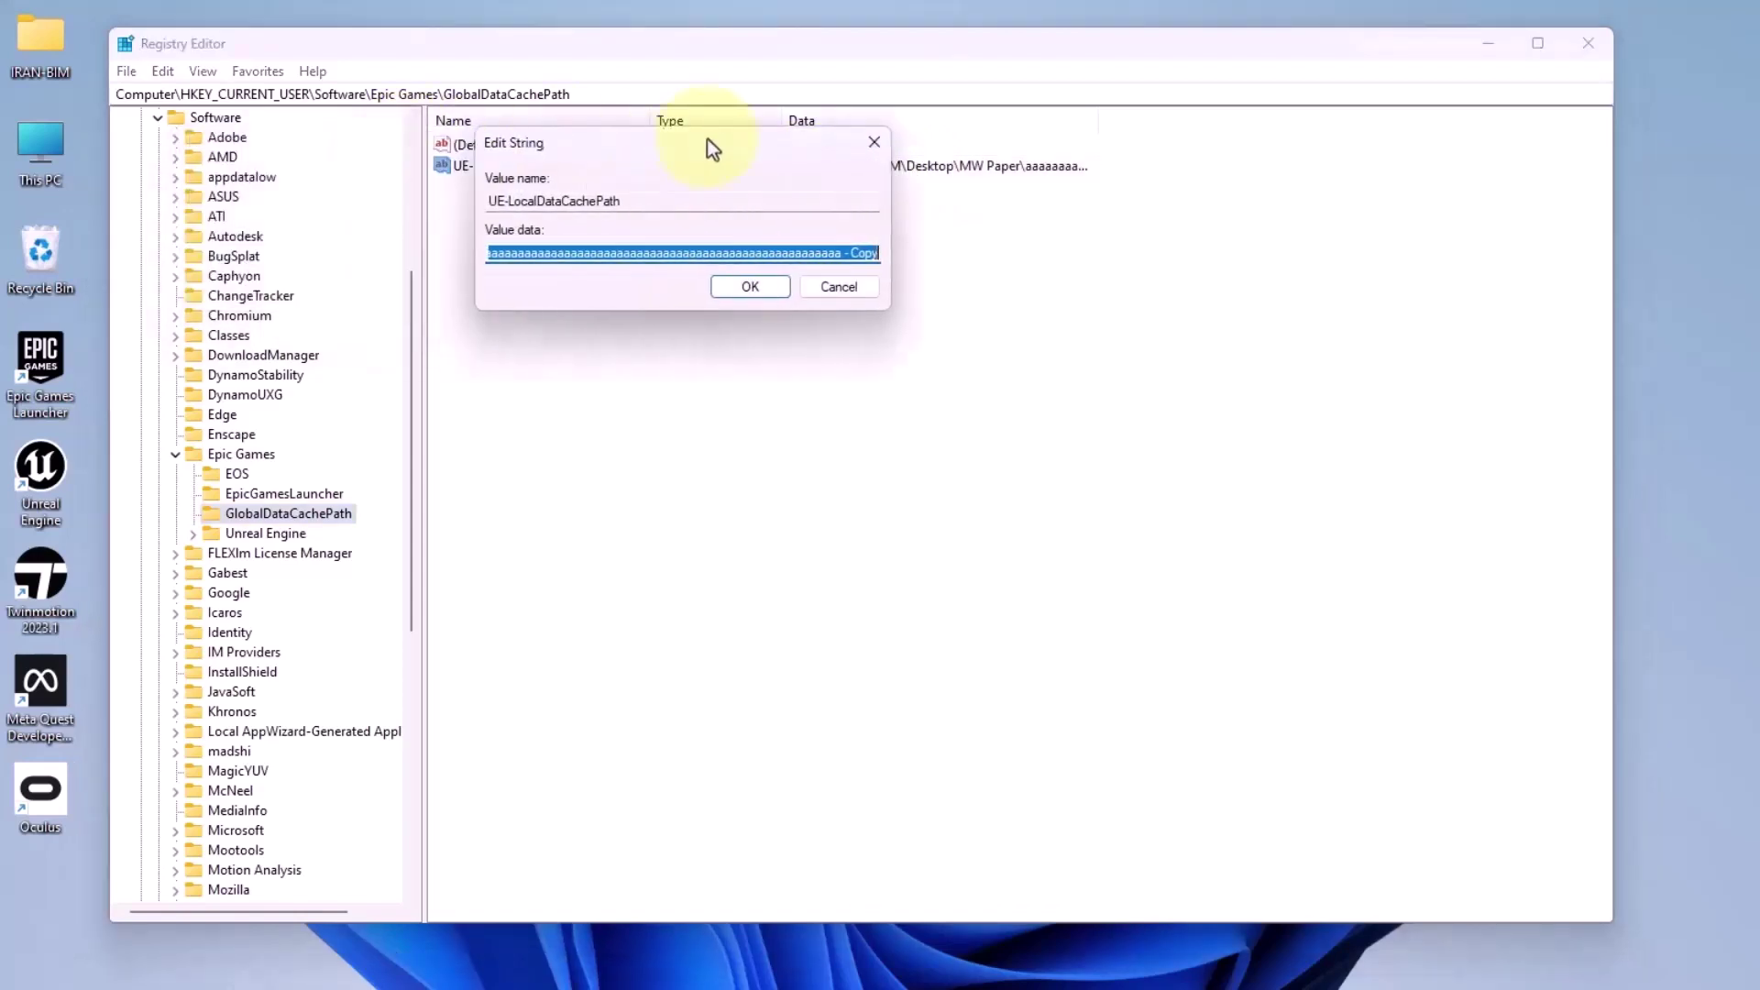
left_click_drag(880, 258, 438, 253)
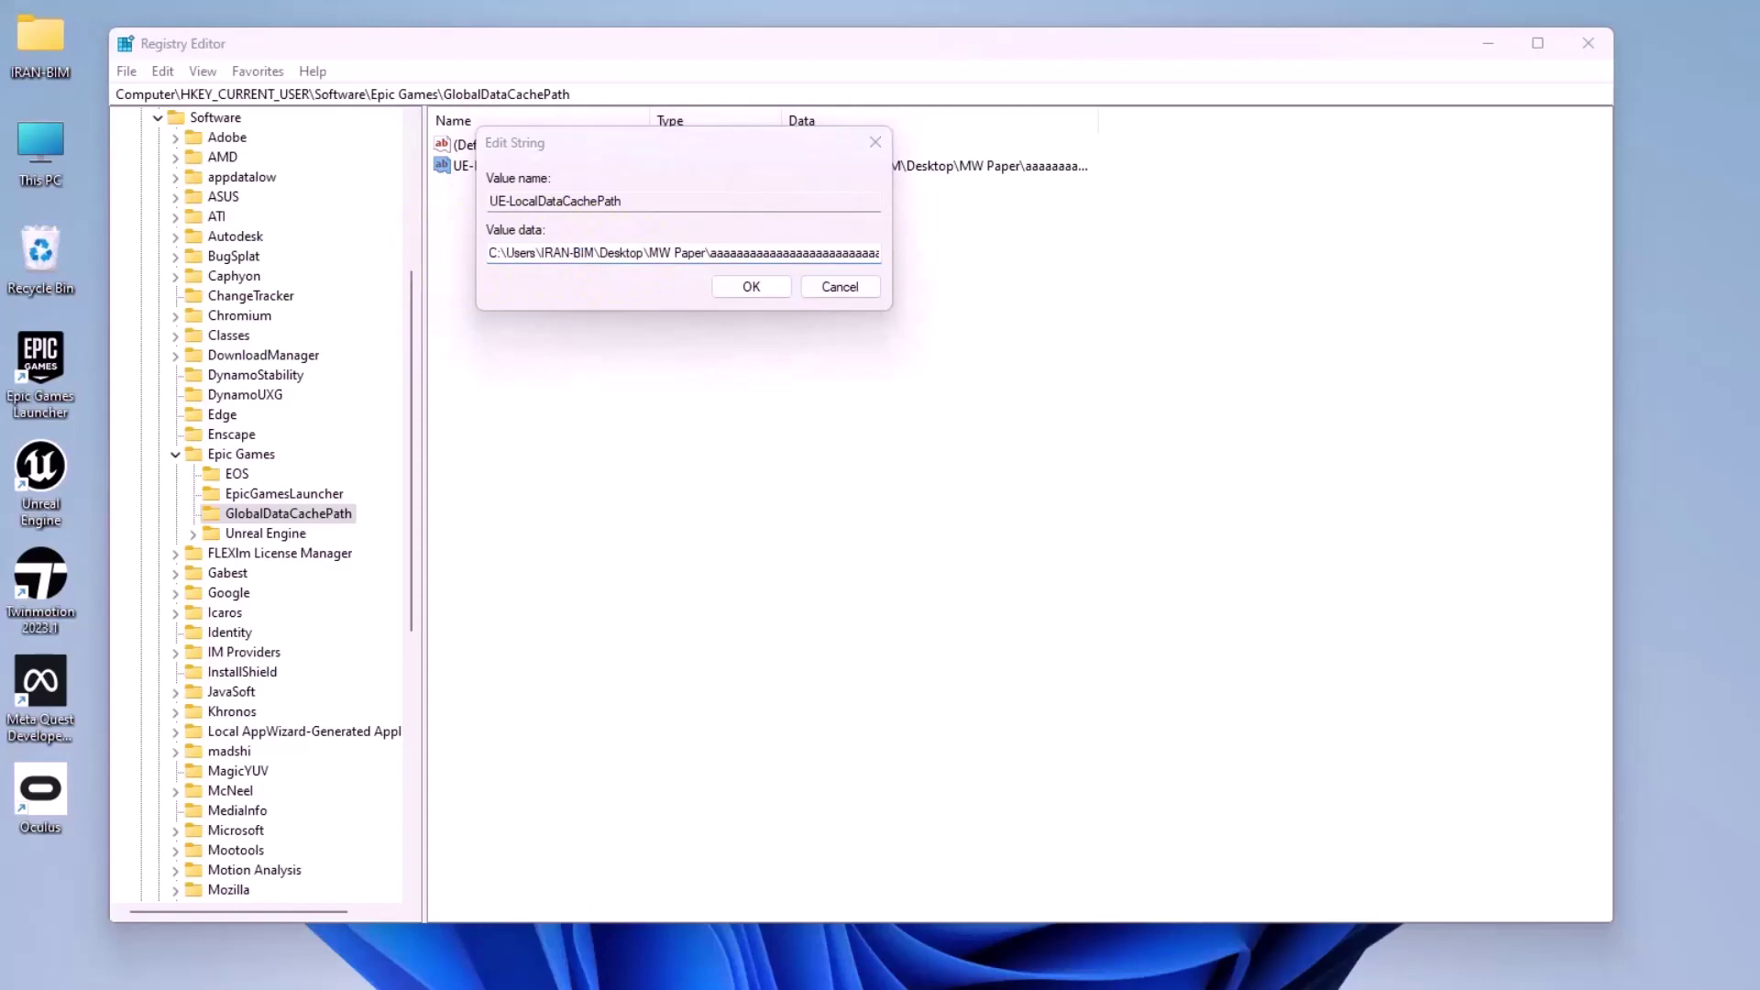
left_click_drag(540, 152, 690, 83)
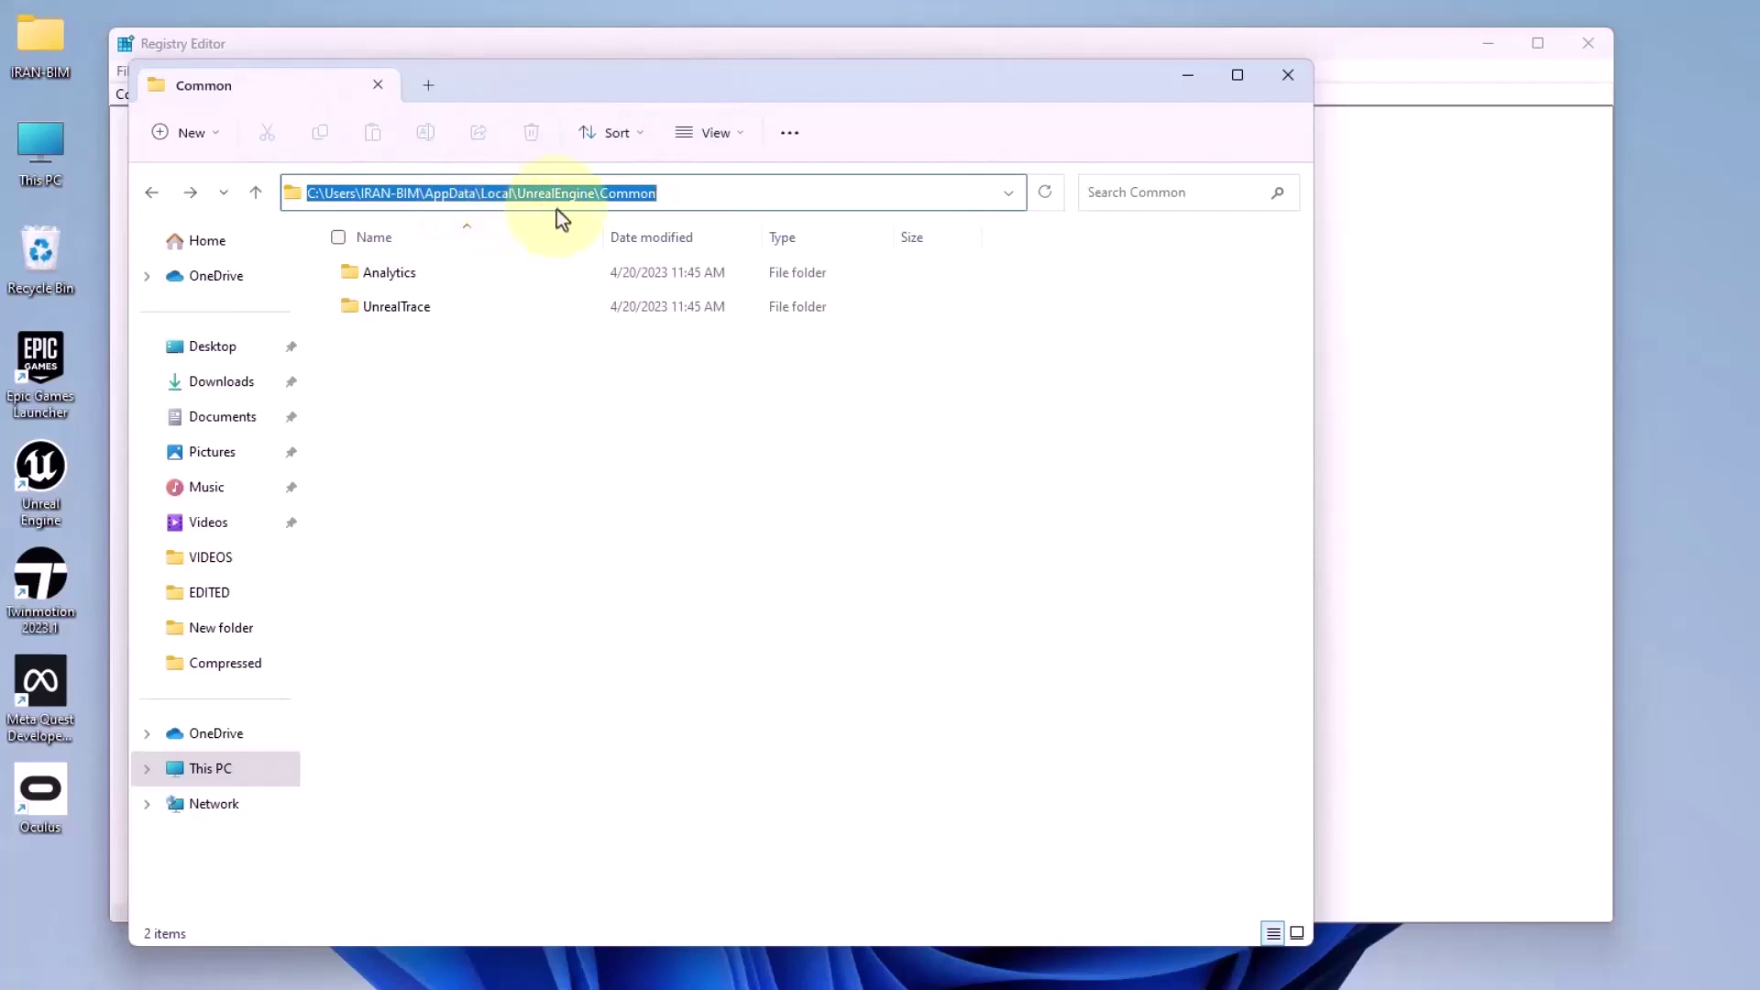
Paste the copied AppData\Local\UnrealEngine\Common path as the value data, save, and close Registry Editor.
left_click_drag(674, 193, 286, 194)
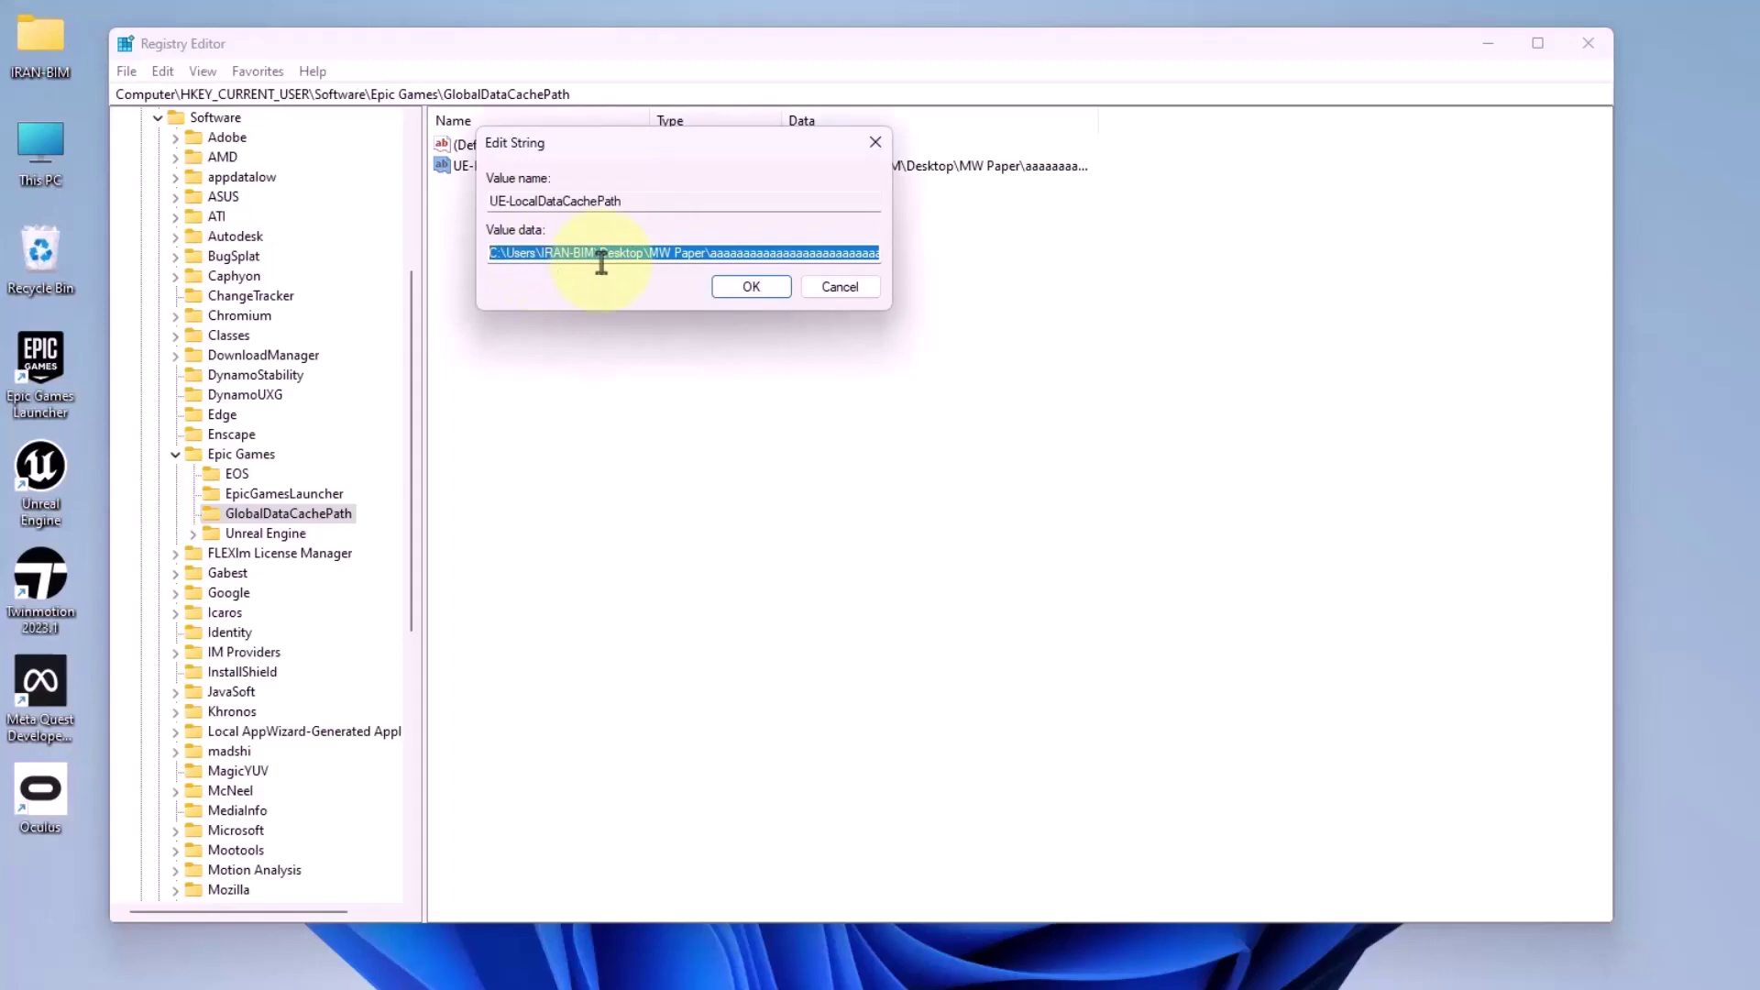
type("C:\\Users\\IRAN-BIM\\AppData\\Local\\UnrealEngine\\Common")
left_click_drag(829, 256, 432, 256)
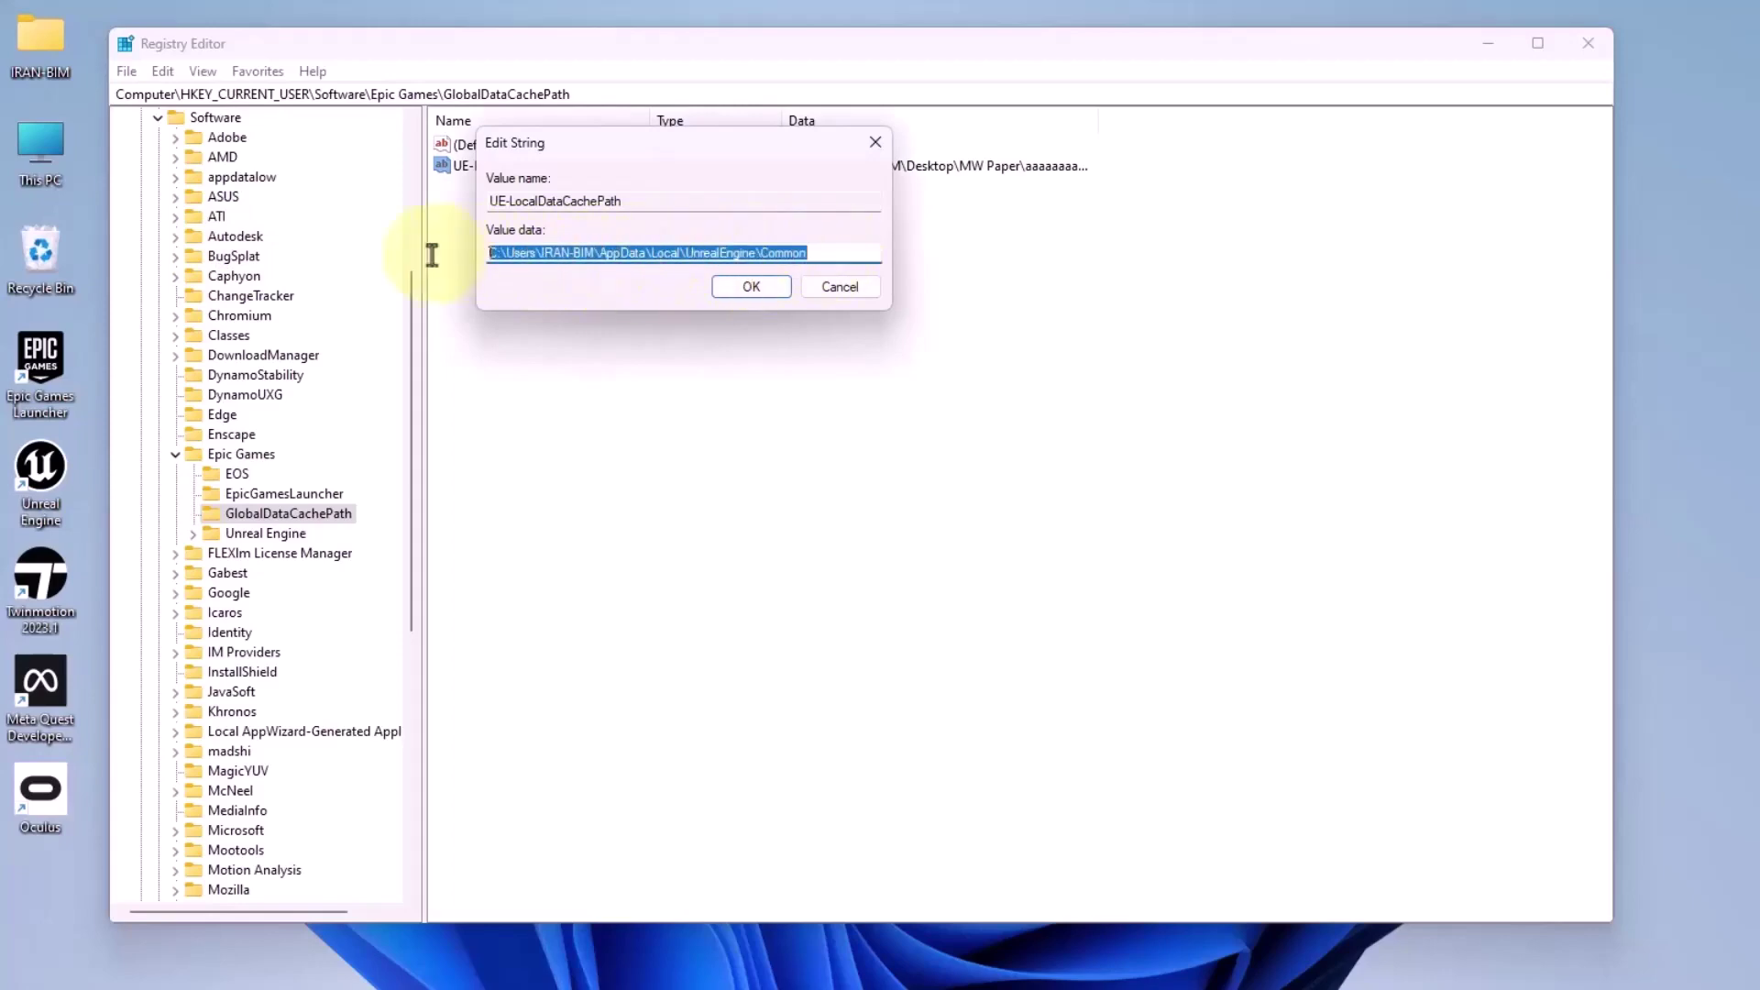
left_click(749, 285)
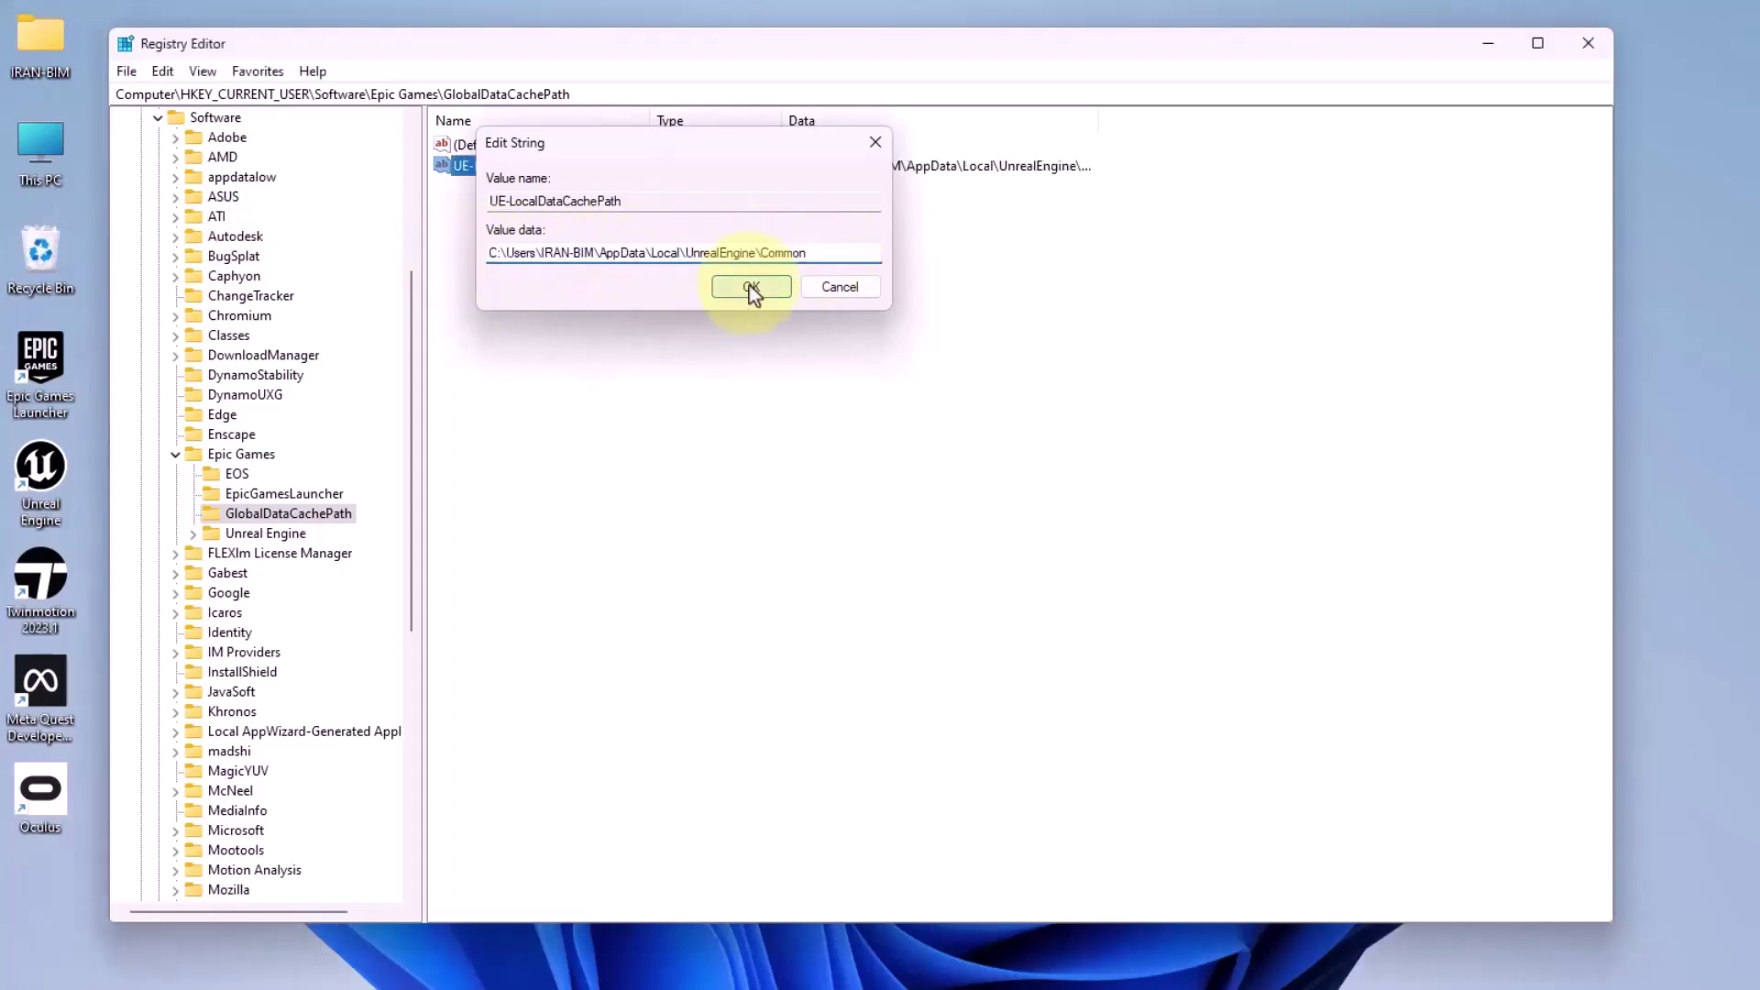
left_click(1588, 43)
Relaunch Unreal Engine from its desktop shortcut.
double_click(64, 498)
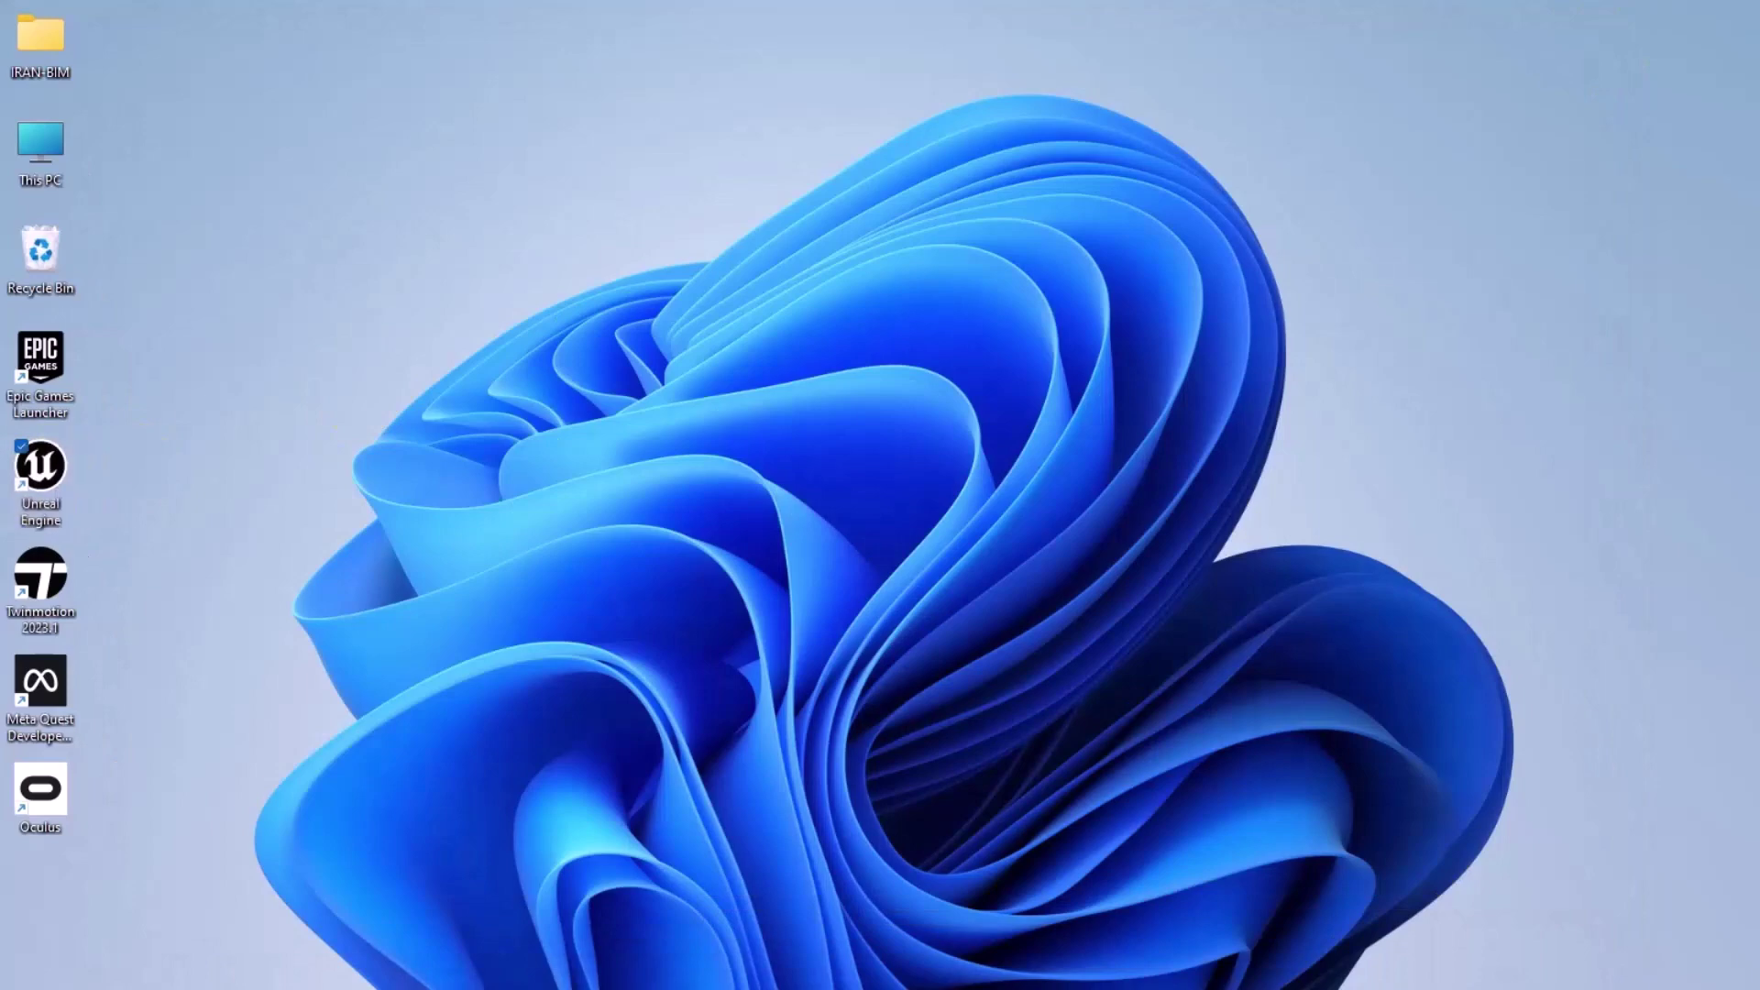